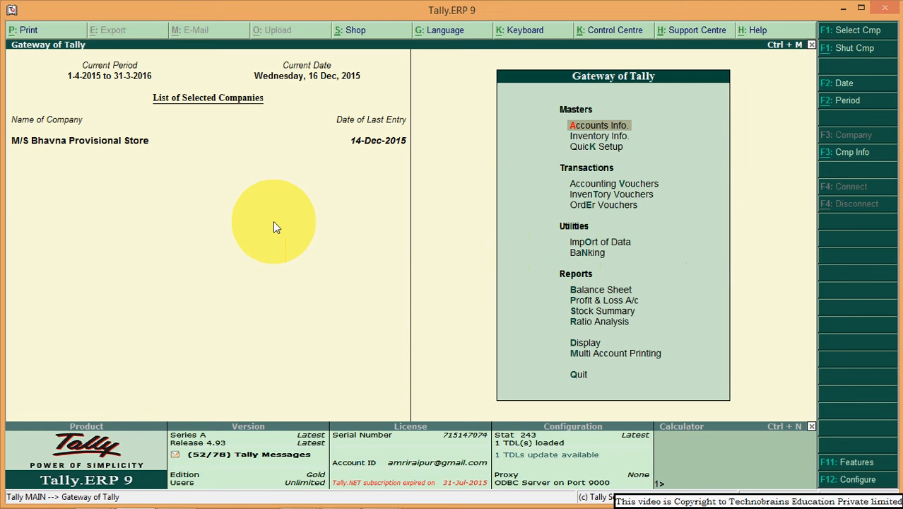
Review the batch-wise details and batch expiry date options in the company's inventory features and accept the settings.
key("F11")
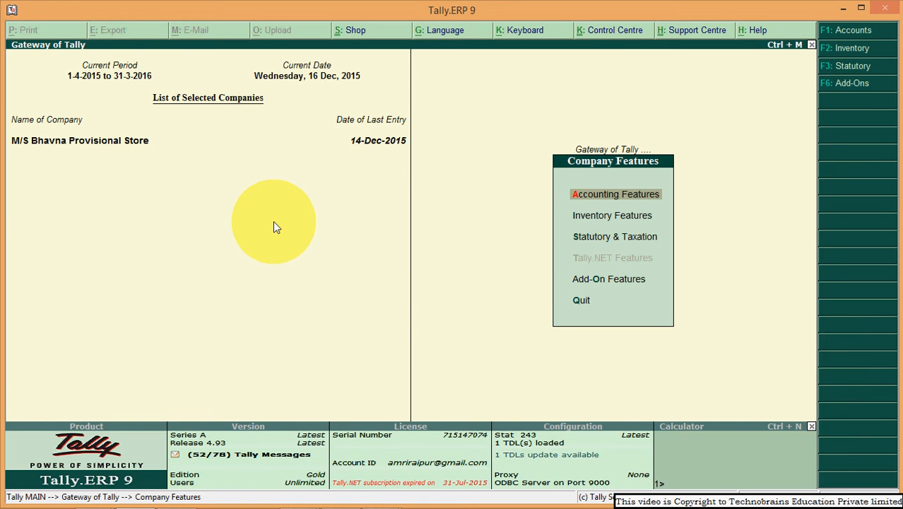
key("F2")
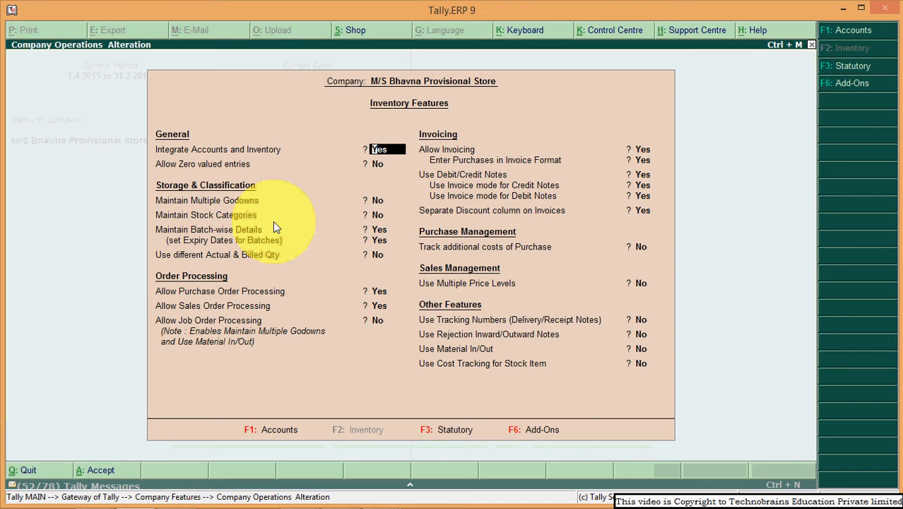
key("Return")
key("Return")
key("Return")
key("Return")
key("Return")
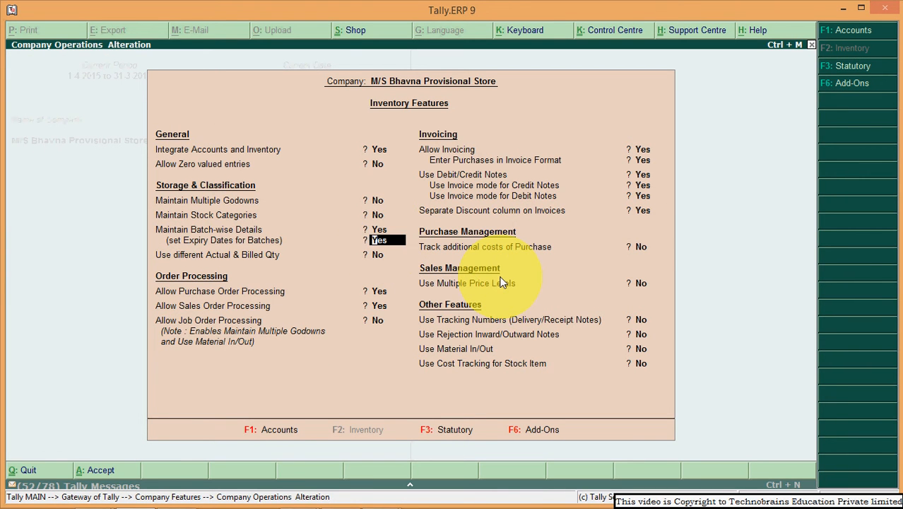
key("ctrl+a")
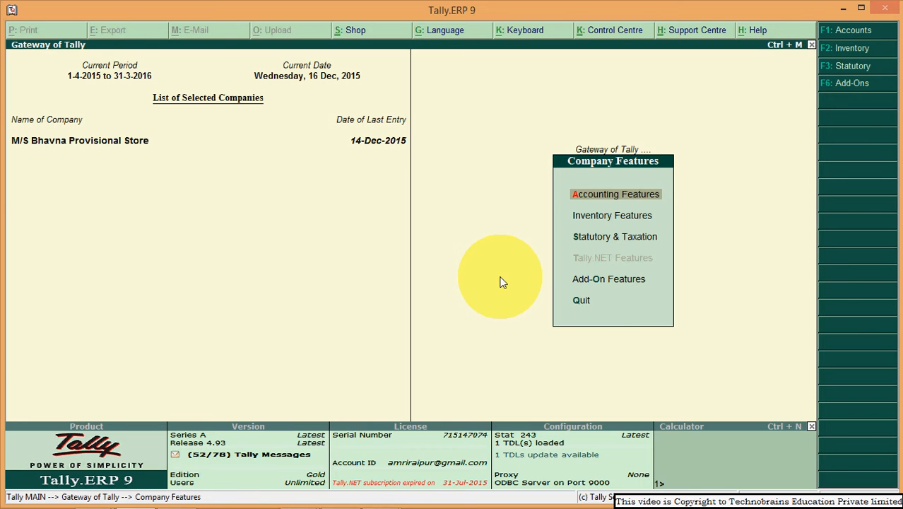
Open the stock item Paracytamole 10mg for alteration.
key("Escape")
key("Down")
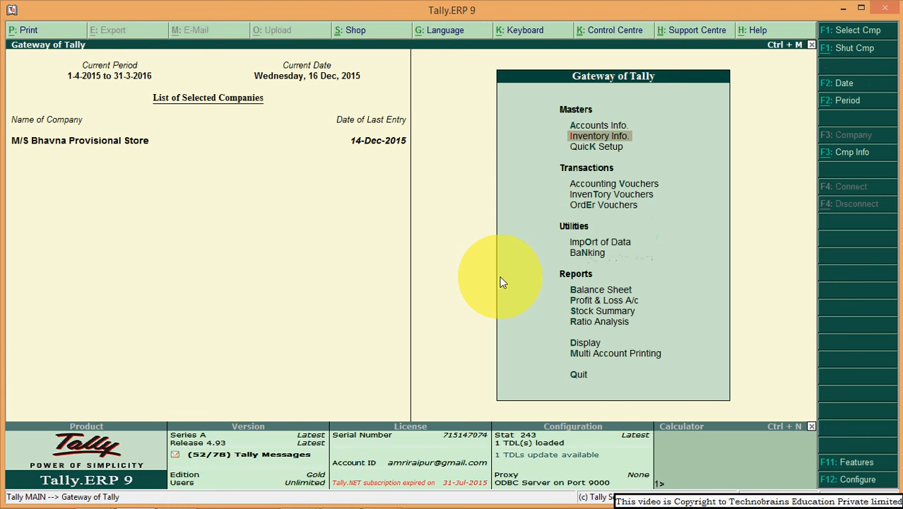
key("Return")
key("Down")
key("Return")
key("Down")
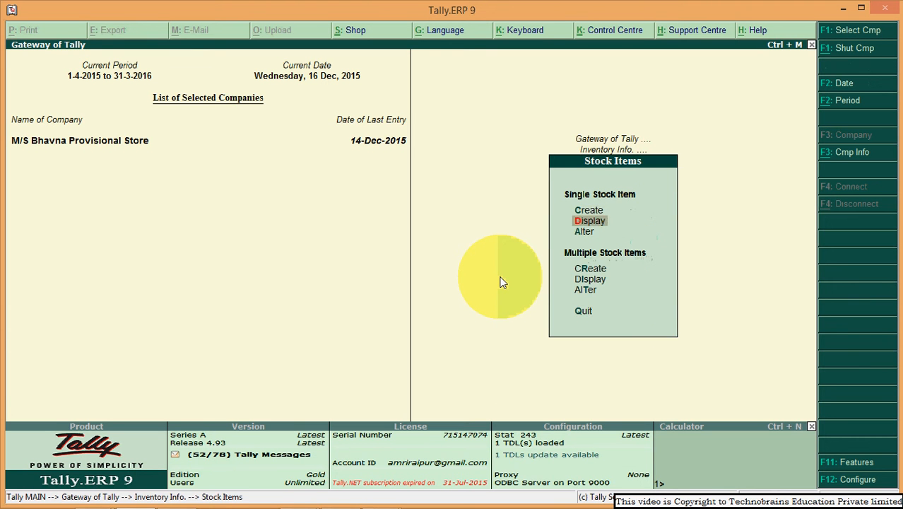
key("Down")
key("Return")
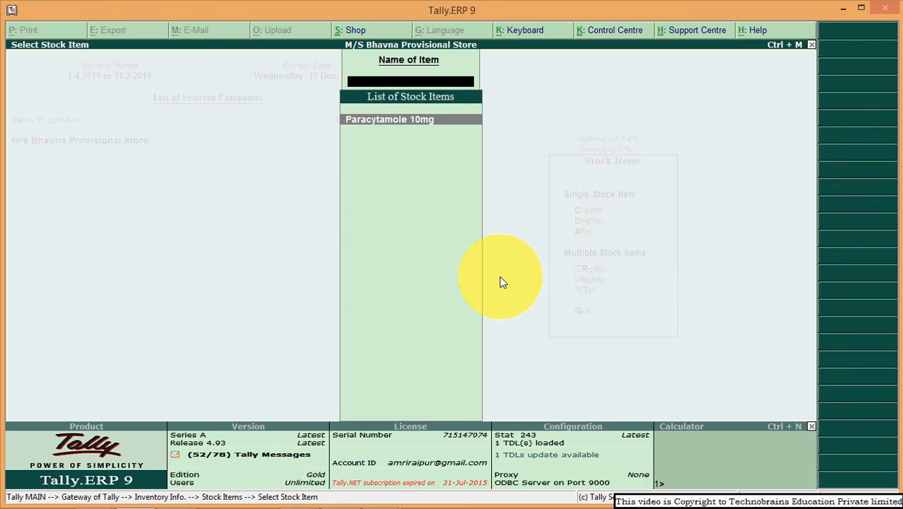
key("Return")
key("Return")
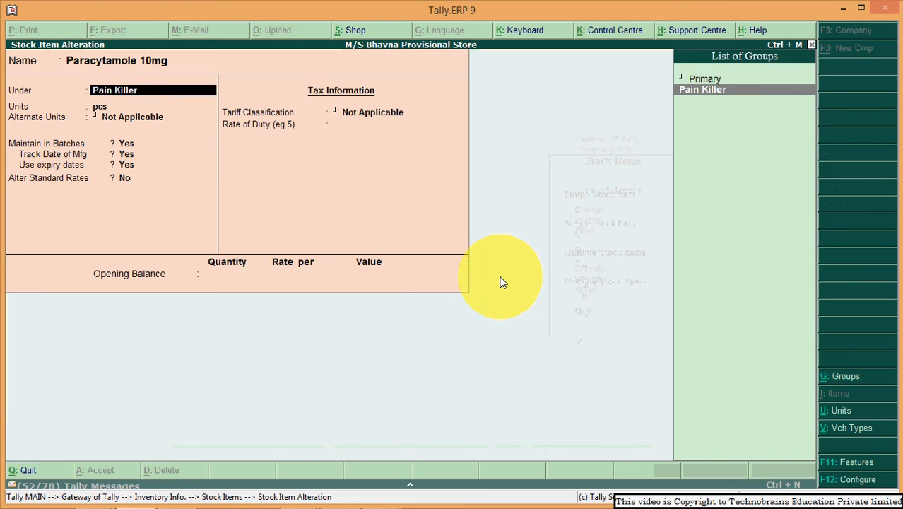
Check the item's batch, manufacturing date and expiry date options, accept the item and return to the Gateway of Tally.
key("Return")
key("Return")
key("Return")
key("Return")
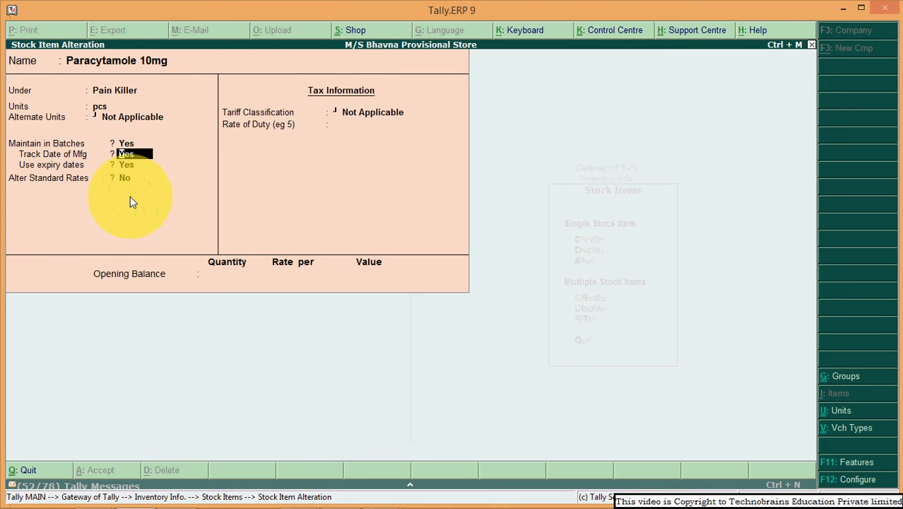
key("ctrl+a")
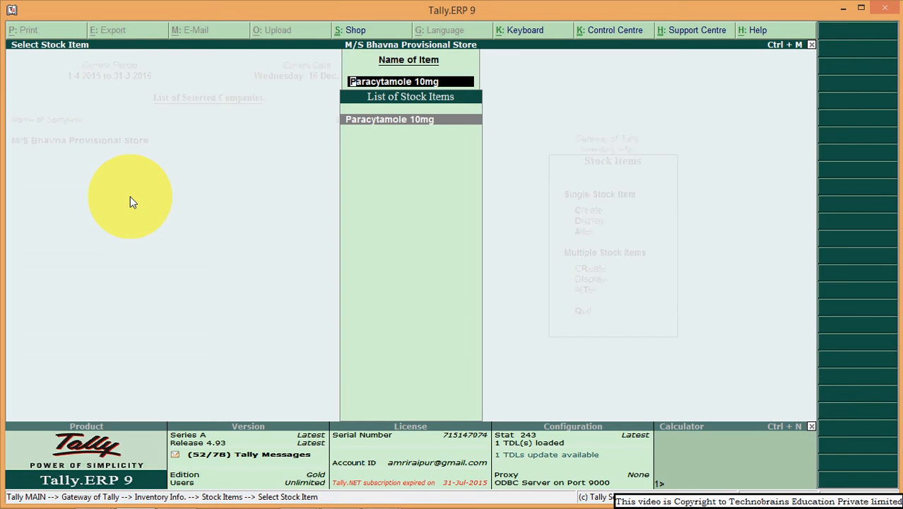
key("Escape")
key("Escape")
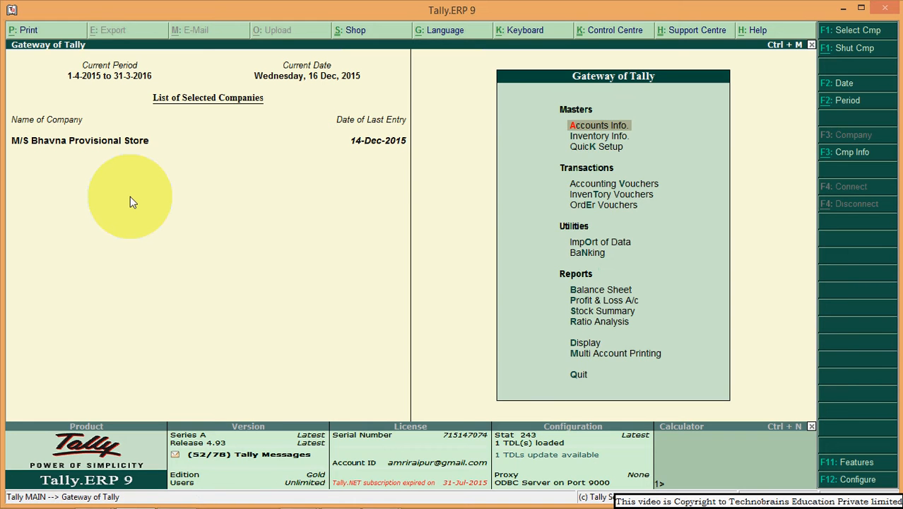
Start a purchase voucher in Accounting Vouchers and set its date to 1-5-2015.
key("Down")
key("Down")
key("Down")
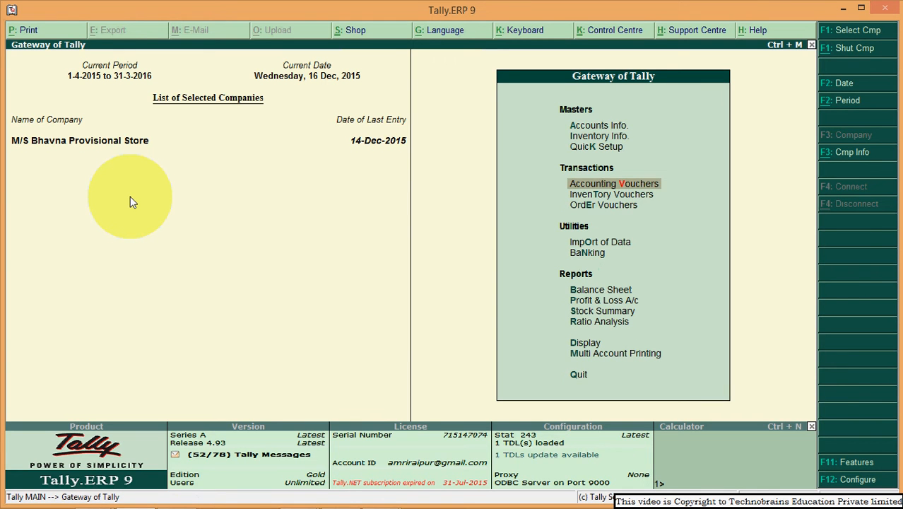
key("Return")
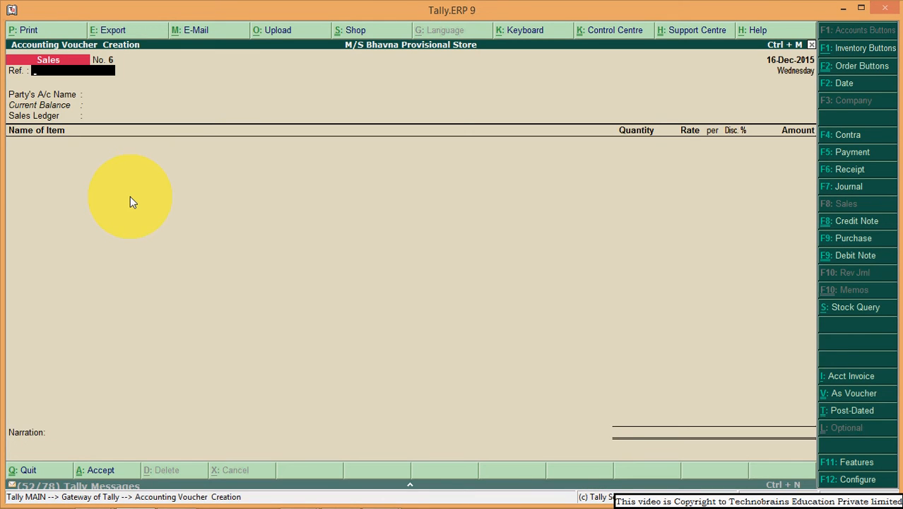
left_click(835, 240)
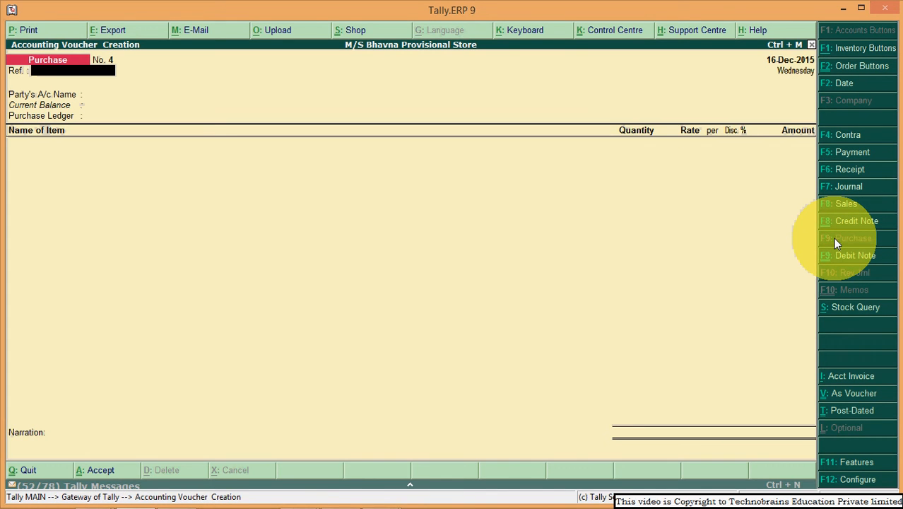
key("F2")
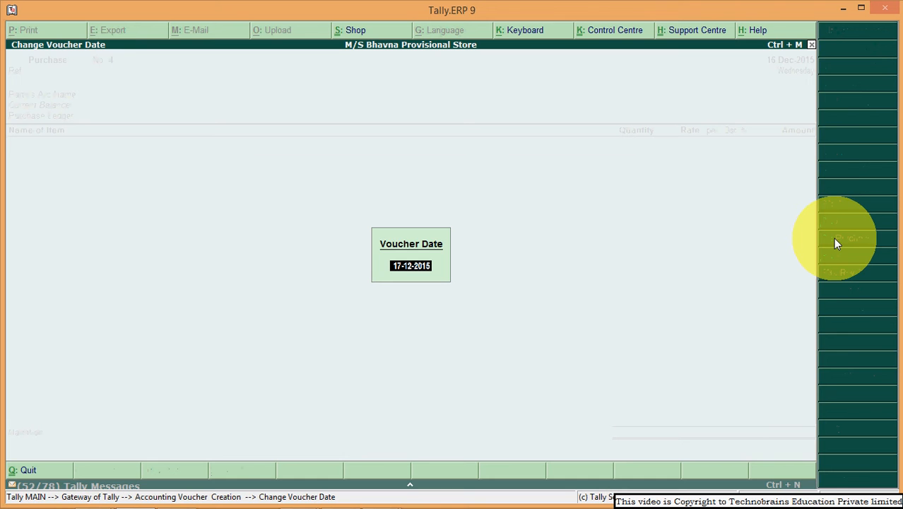
type("1-5")
key("Return")
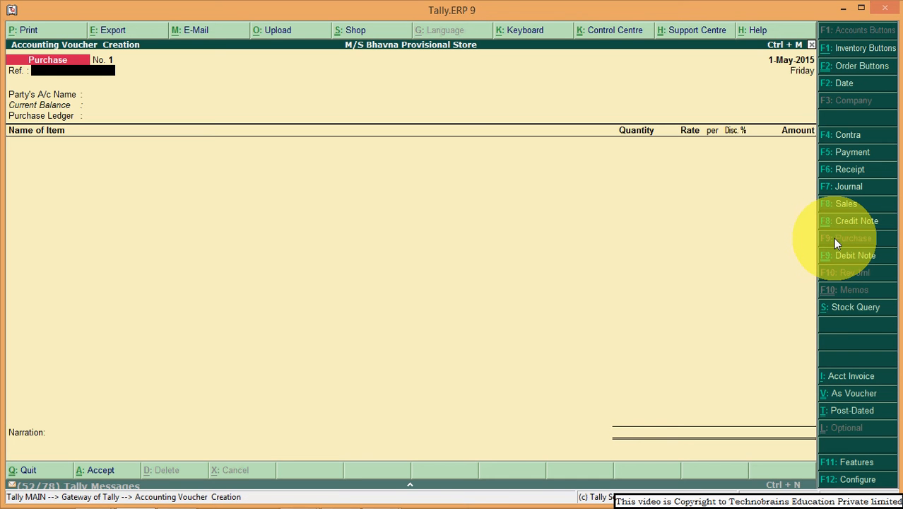
Leave the reference blank, choose Mohini Store as the party with no orders, and use the PURCHASE ledger.
key("Return")
key("Down")
key("Down")
key("Down")
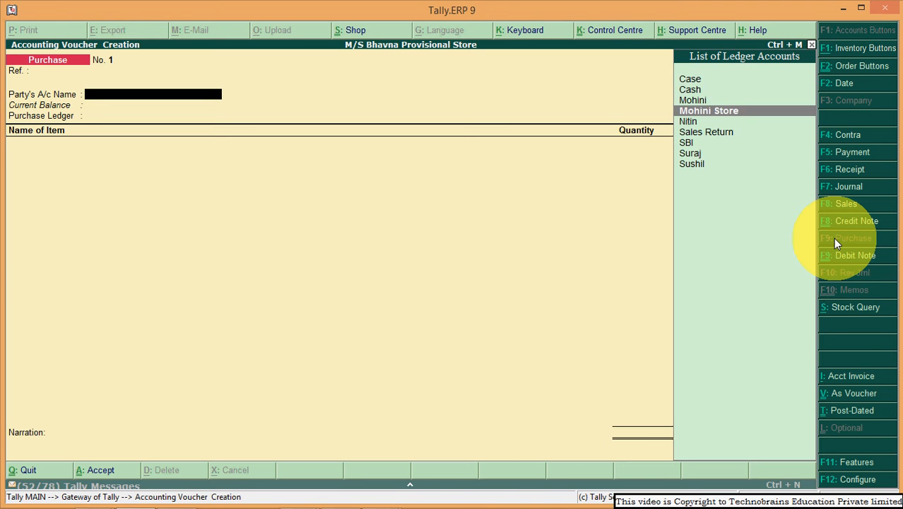
key("Up")
key("Down")
key("Return")
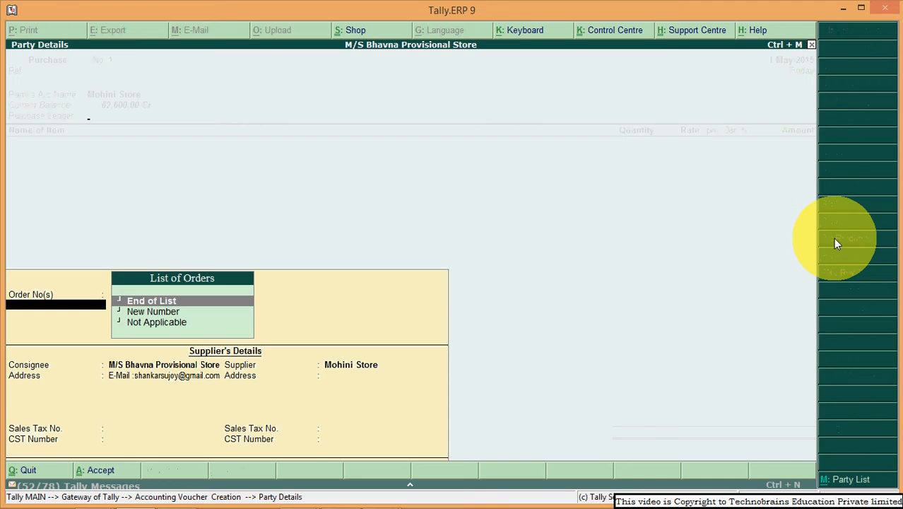
key("Return")
key("Return")
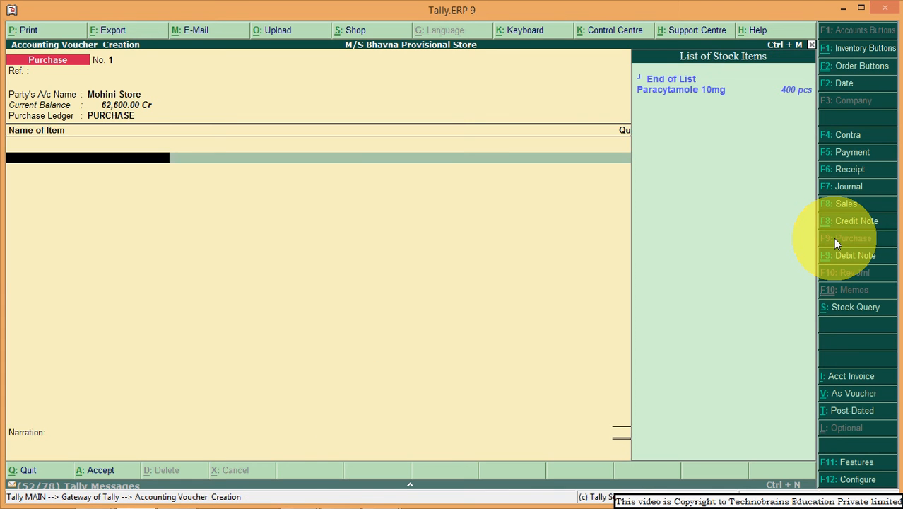
Add Paracytamole 10mg as the purchased item with its order number set to Not Applicable.
key("Down")
key("Return")
key("Return")
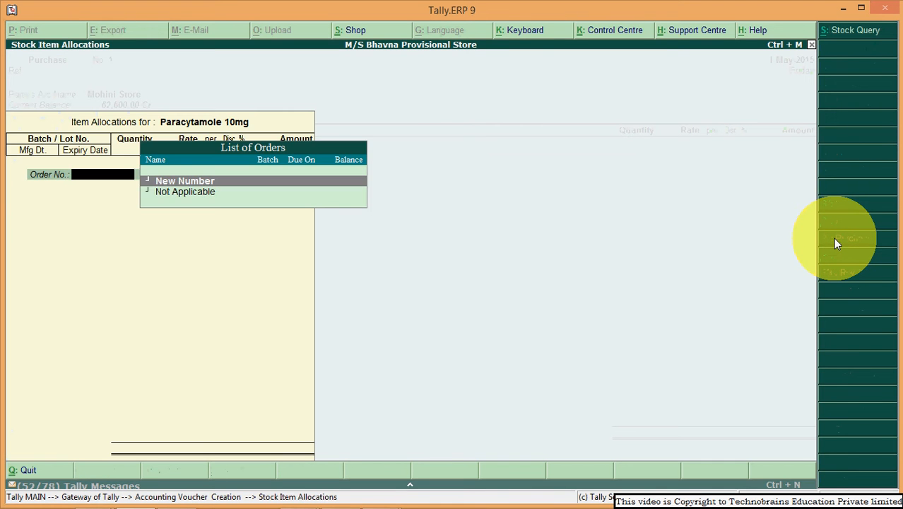
key("Down")
key("Return")
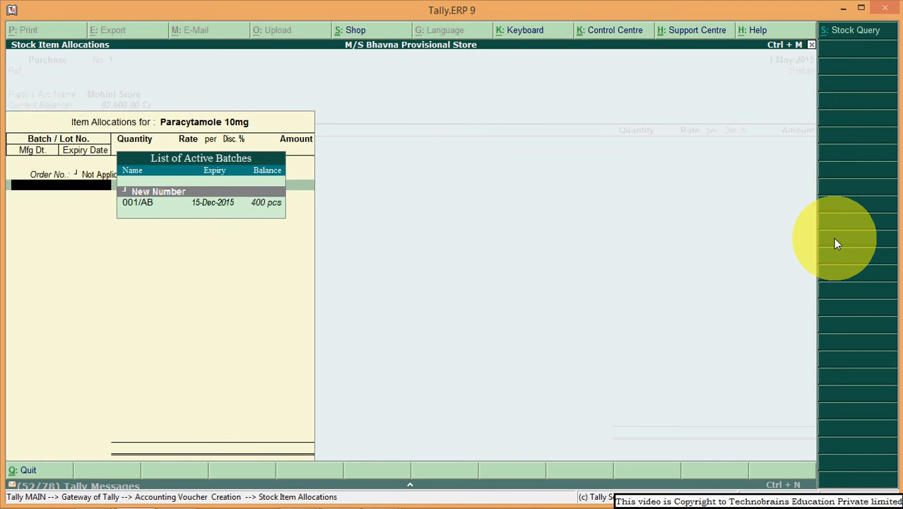
key("Down")
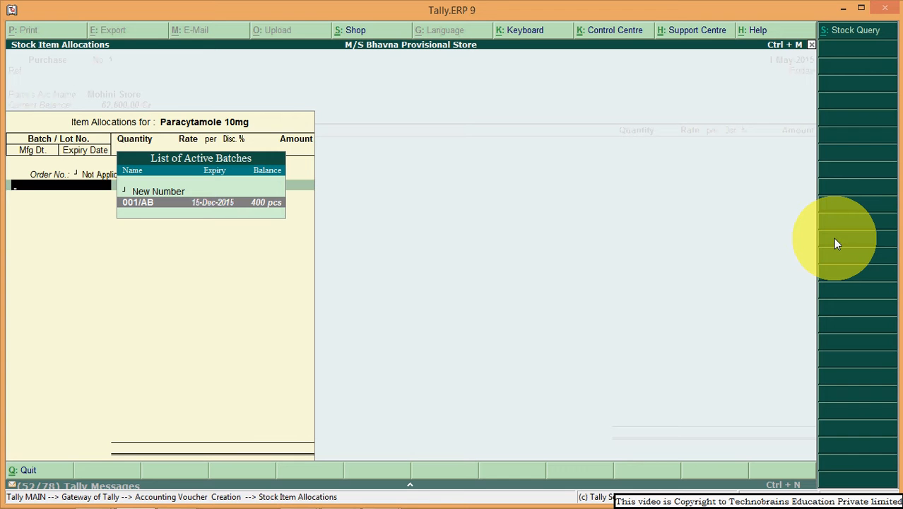
key("Return")
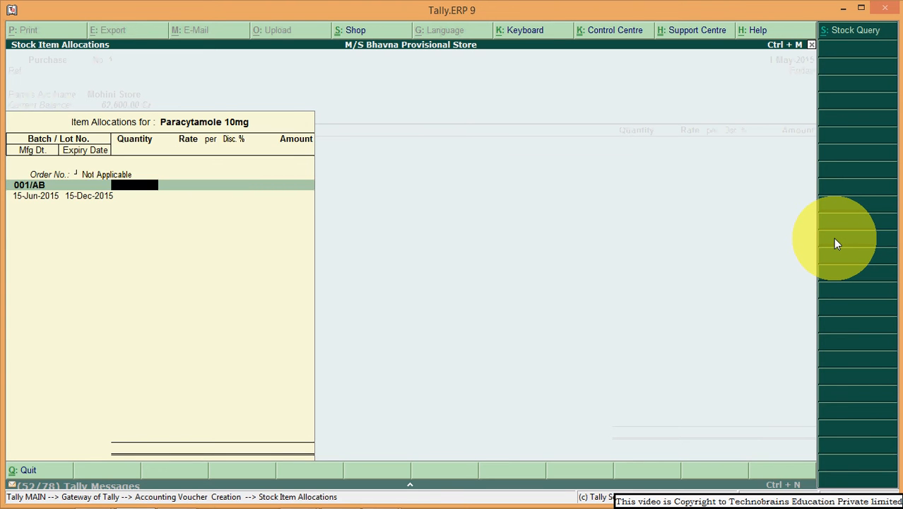
key("BackSpace")
key("Up")
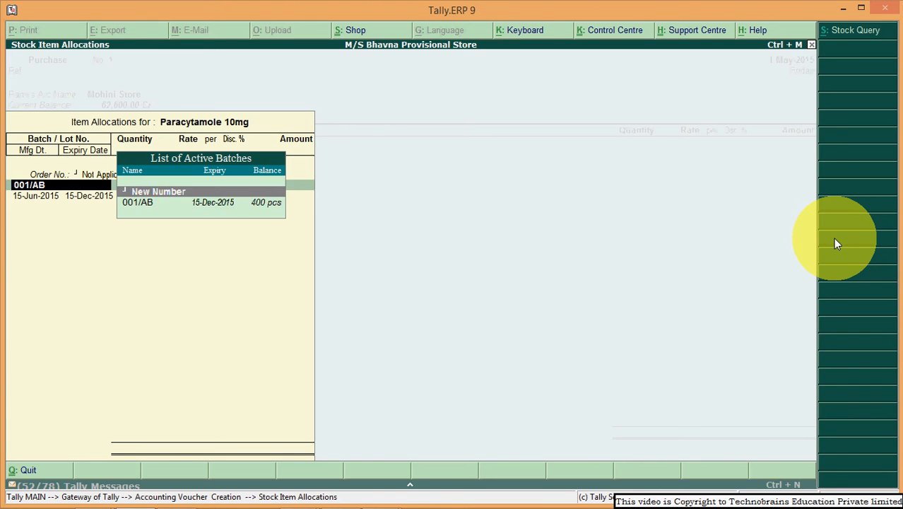
Create a new batch number 002/AB for the item allocation.
key("Return")
type("002/")
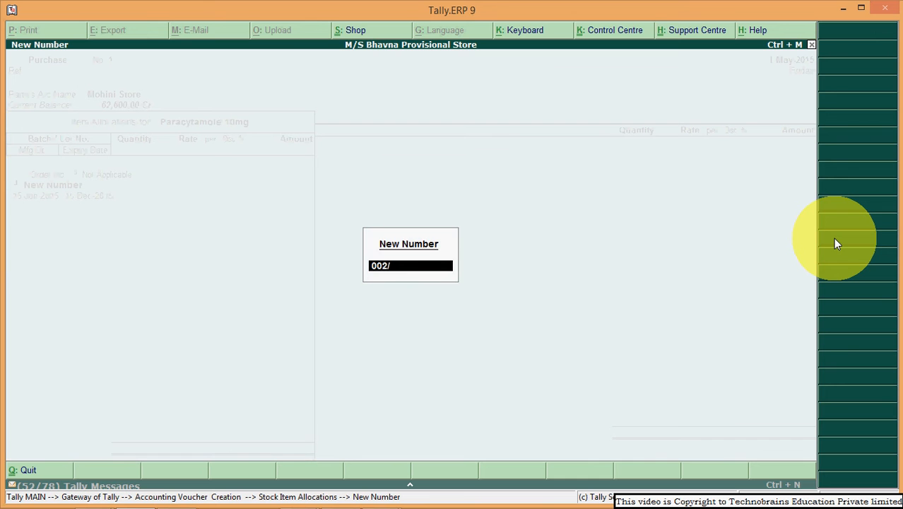
type("AB")
key("Return")
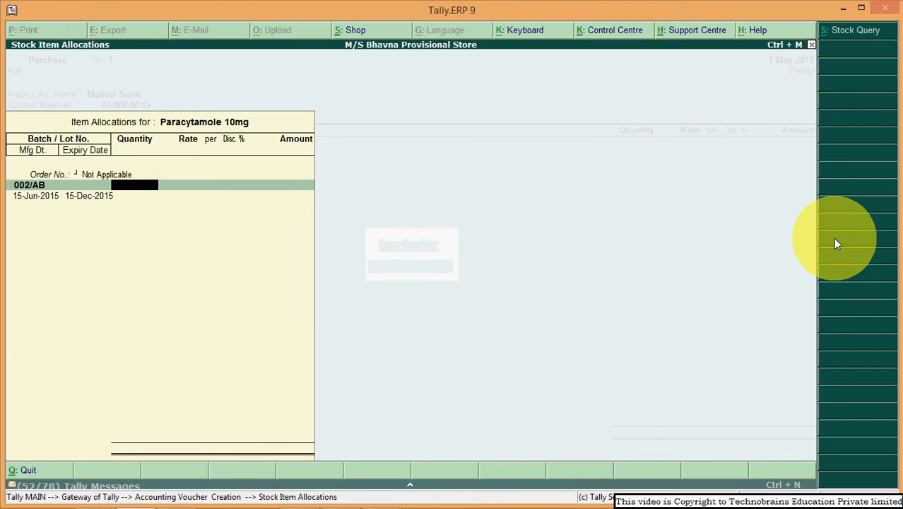
Enter a quantity of 1000 pcs at a rate of 15 per piece for batch 002/AB.
type("1000")
key("Return")
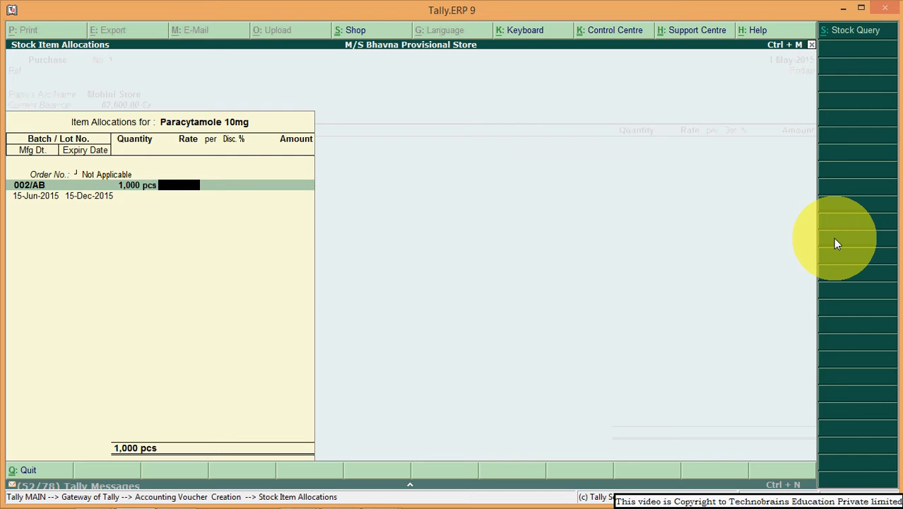
type("15")
key("Return")
key("Return")
key("Return")
key("Return")
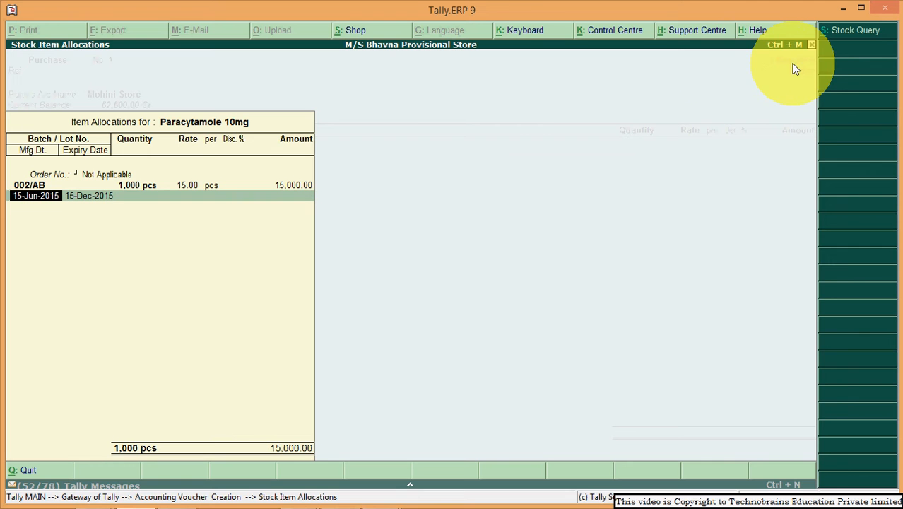
Set the batch's manufacturing date to May-2015 and expiry date to 1-Jan-2016, then finish the item allocations.
key("BackSpace")
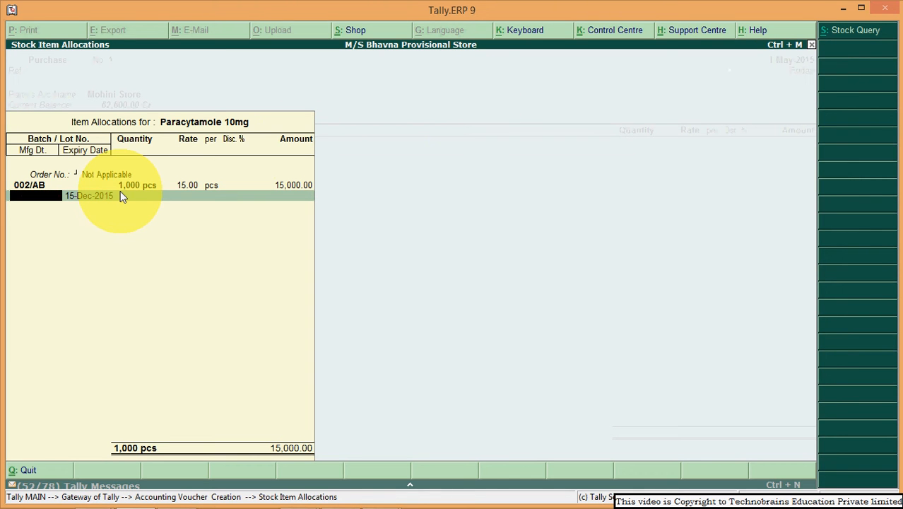
type("1-5")
key("Return")
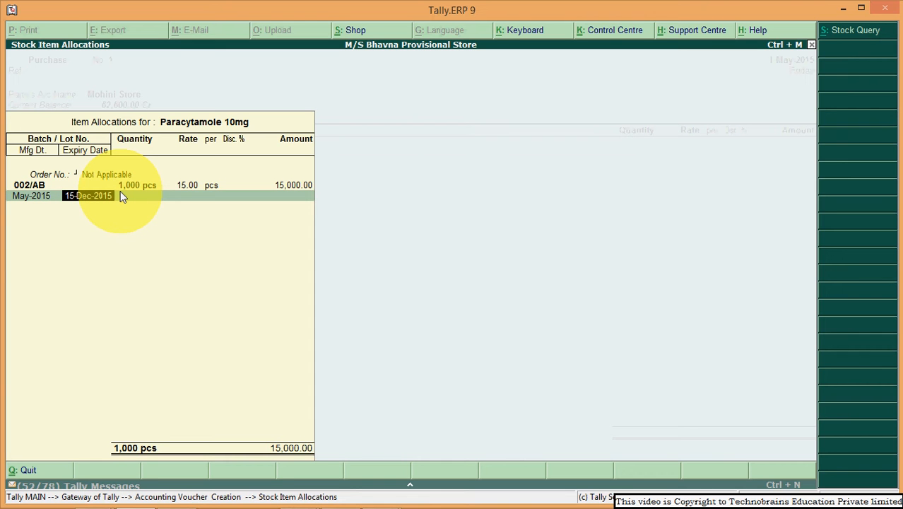
type("1.1")
key("Return")
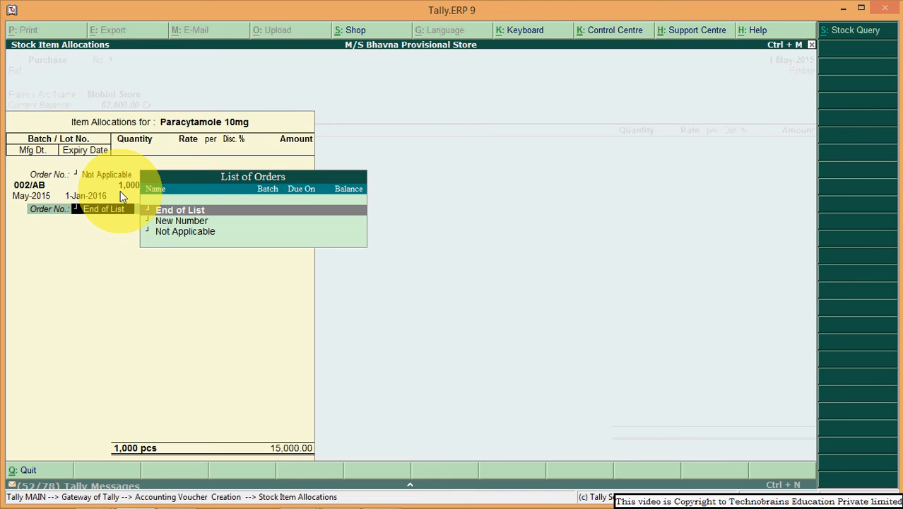
key("Return")
key("Return")
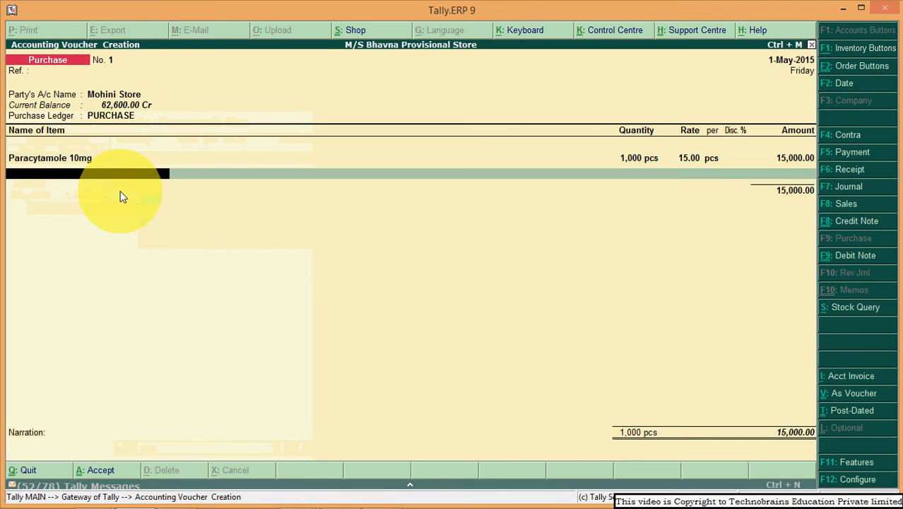
End the item list, accept the bill-wise details as New Ref 1 for 15,000.00 Cr, and save the purchase voucher.
key("Return")
key("Return")
key("Return")
key("Return")
key("Return")
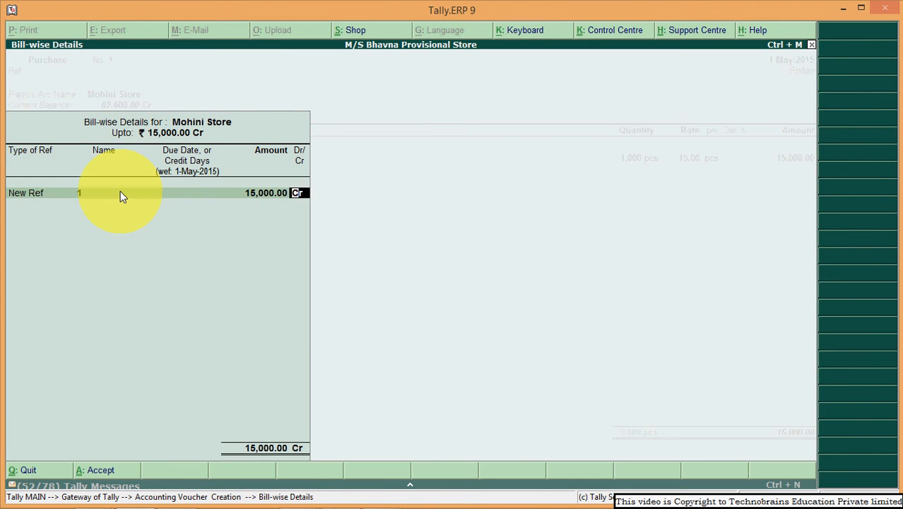
key("Return")
key("ctrl+a")
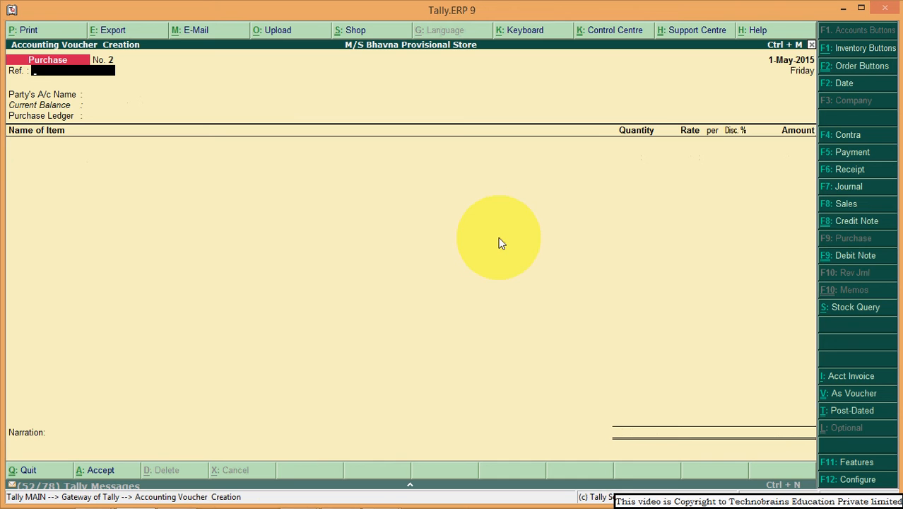
Switch to a sales voucher and set its date to 2-6-2015.
left_click(846, 203)
key("F2")
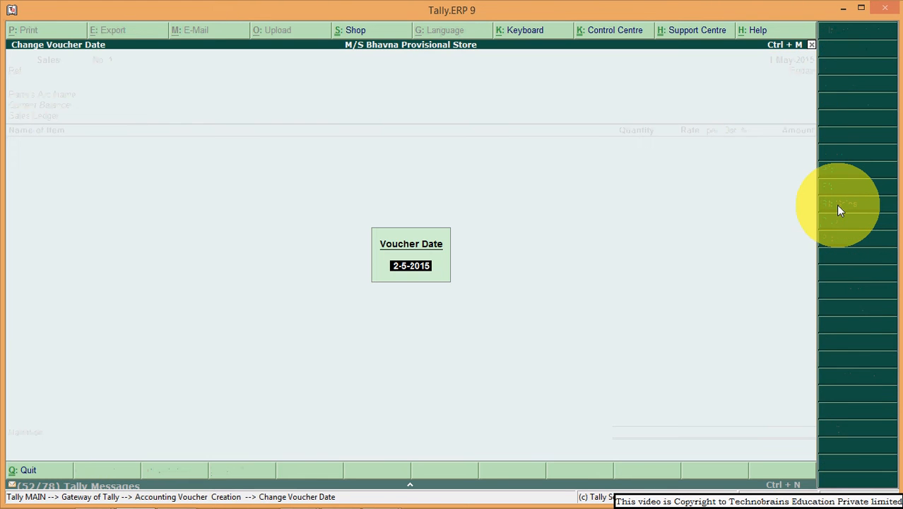
type("2-6")
key("Return")
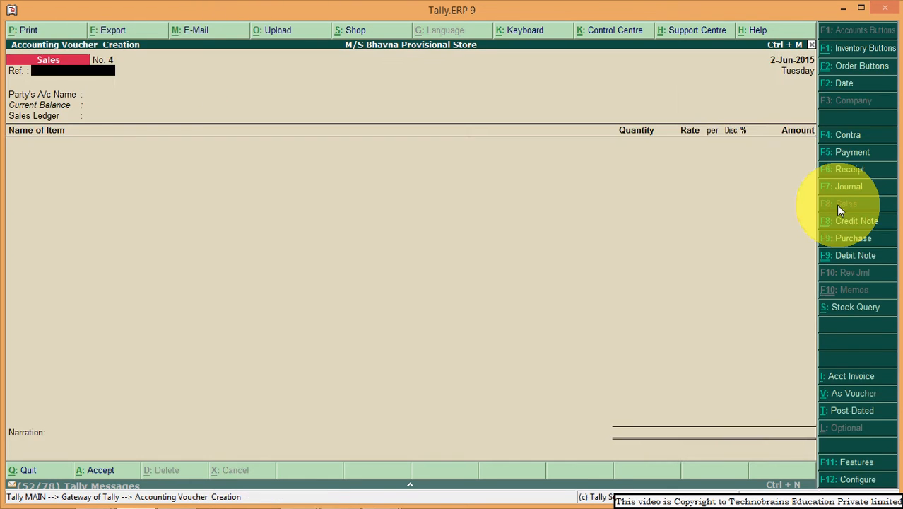
key("Down")
key("Down")
key("Down")
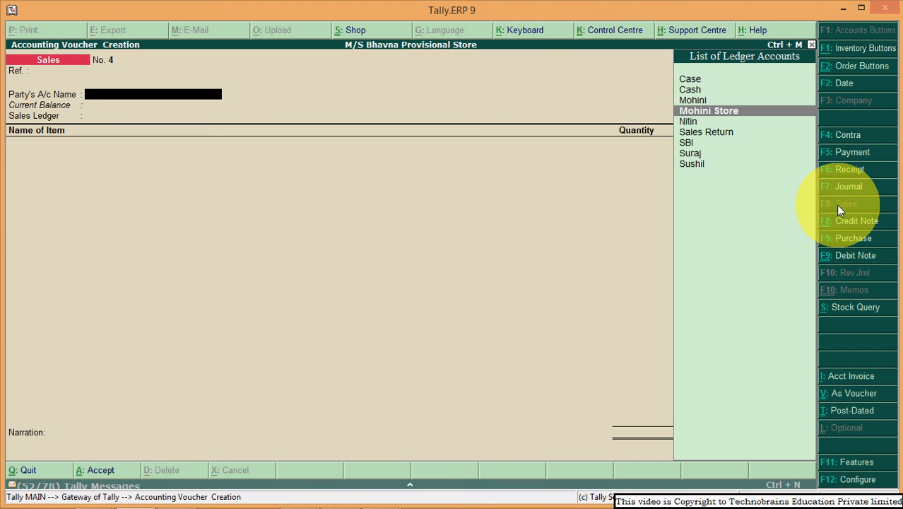
key("Return")
key("Escape")
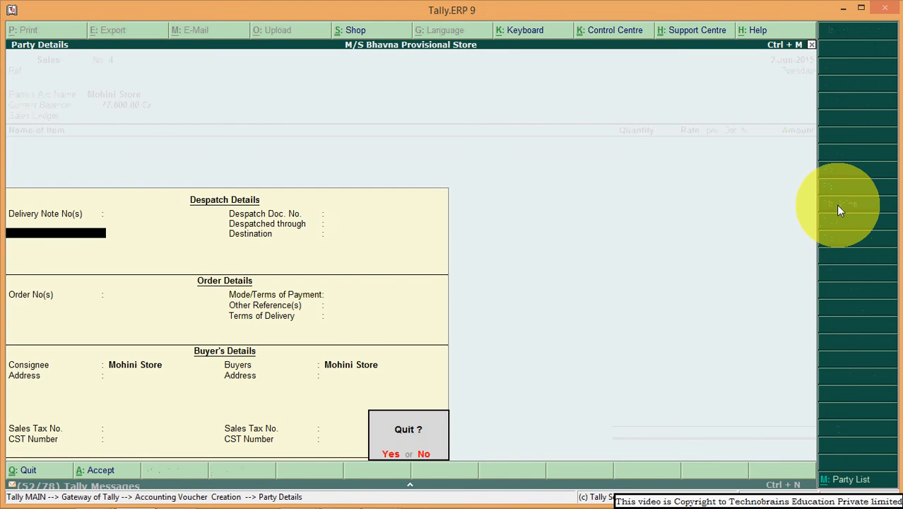
key("y")
Choose the last customer in the ledger list as the sales voucher's party account.
key("Down")
key("Down")
key("Down")
key("Down")
key("Down")
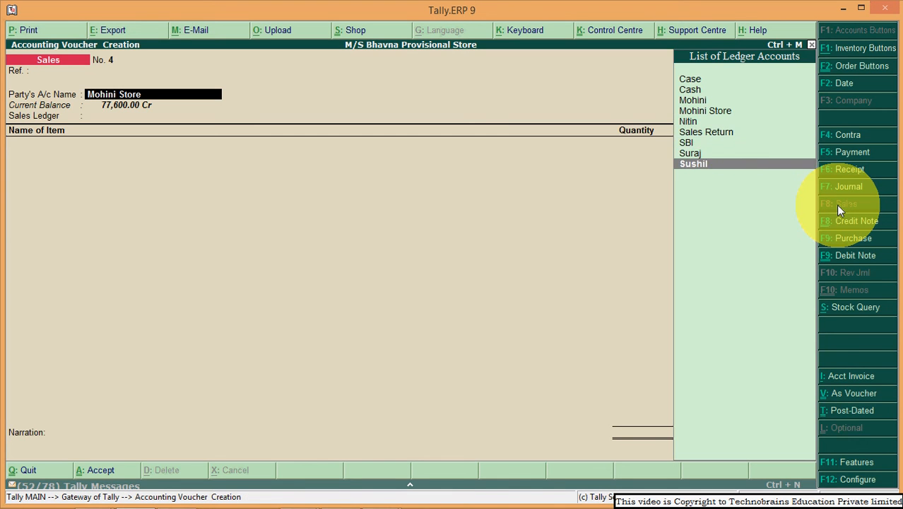
key("Return")
Leave the despatch and order details blank and replace the consignee with the selected customer's name.
key("Return")
key("Return")
key("Return")
key("Return")
key("Return")
key("Return")
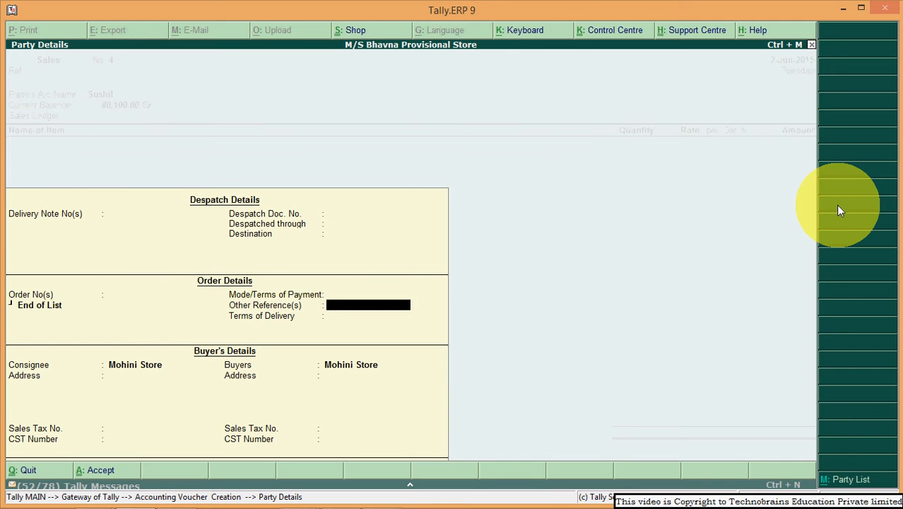
key("Return")
key("Return")
type("Sushil")
key("Return")
key("Return")
key("Return")
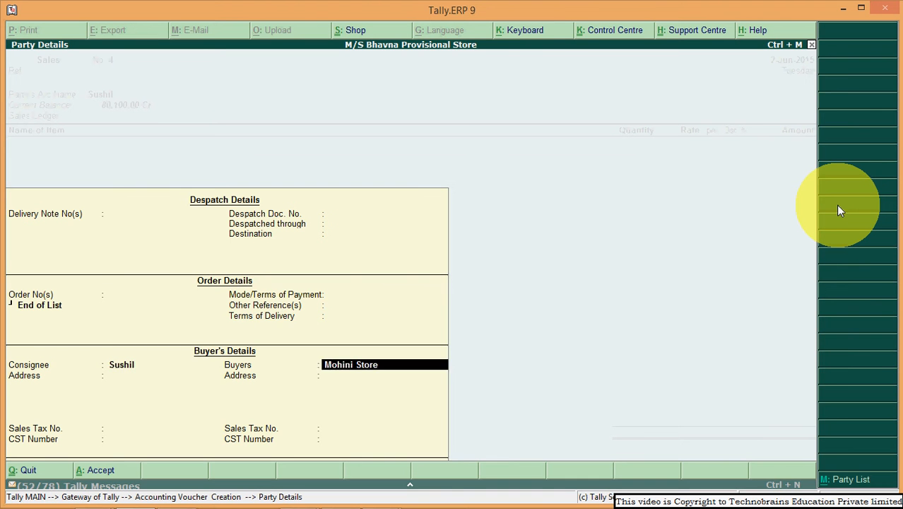
Replace the buyer with the selected customer's name and accept the party details.
type("Sushil")
key("Return")
key("Return")
key("Return")
key("Return")
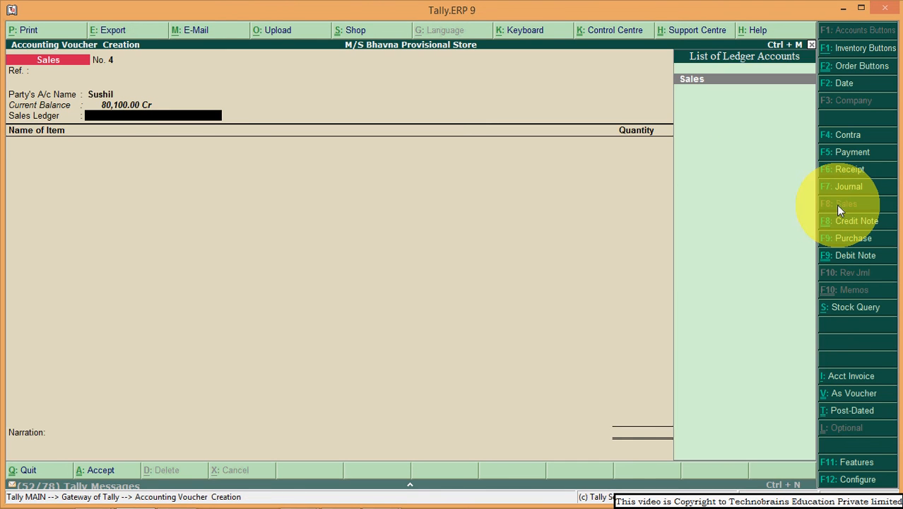
Choose the Sales ledger and add the item Paracytamole 10mg with its order number as Not Applicable.
key("Return")
type("Pa")
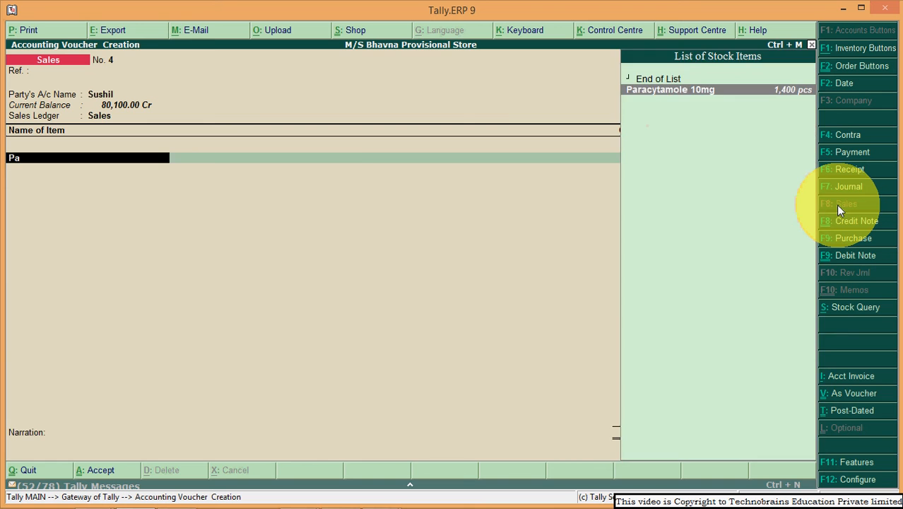
key("Return")
key("Return")
key("Down")
key("Return")
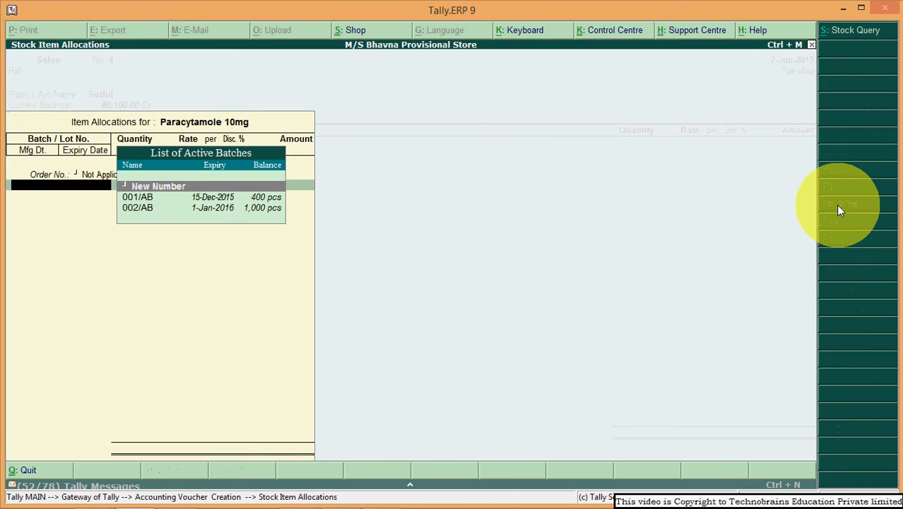
Select the active batch 001/AB for the Paracytamole 10mg allocation.
key("Down")
key("Down")
key("Up")
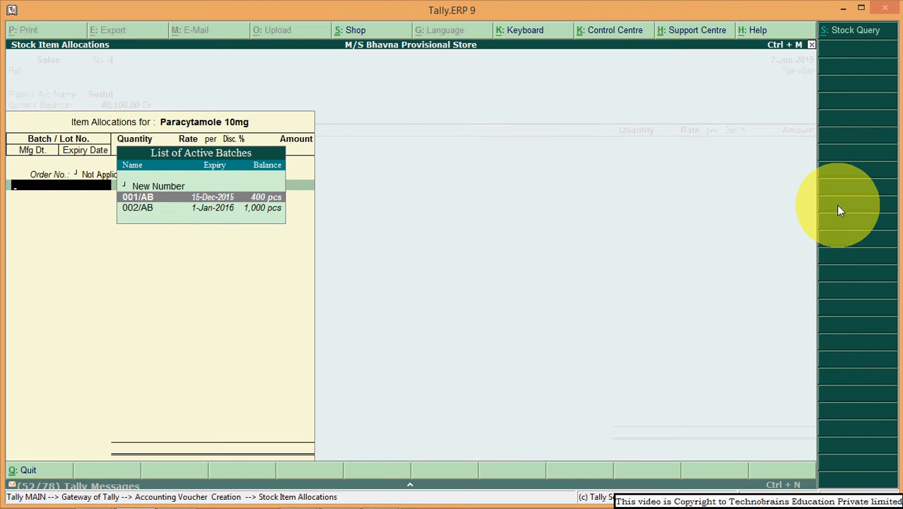
key("Down")
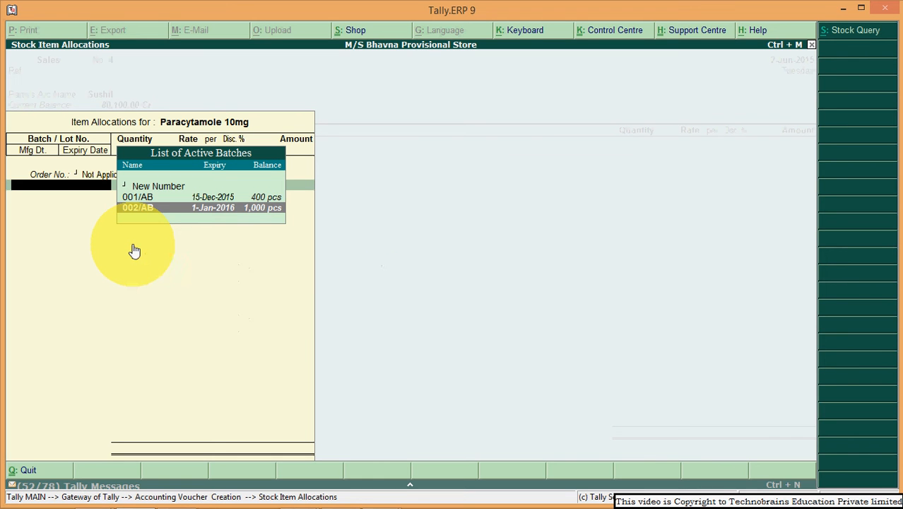
key("Up")
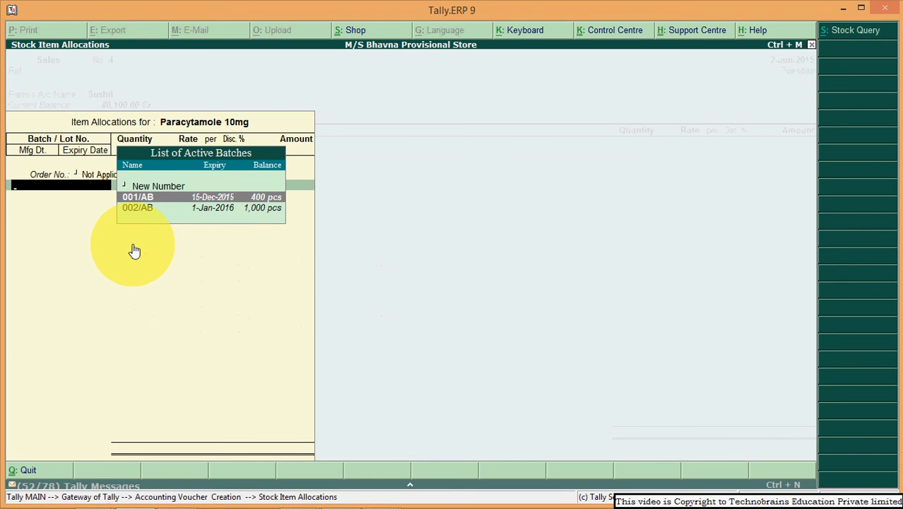
key("Return")
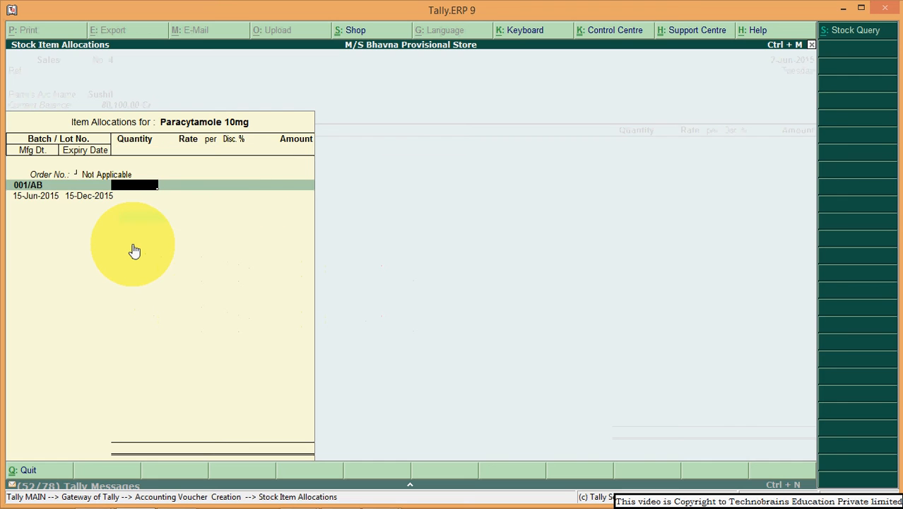
Enter a quantity of 100 pcs at a rate of 150 per piece for batch 001/AB.
type("100")
key("Return")
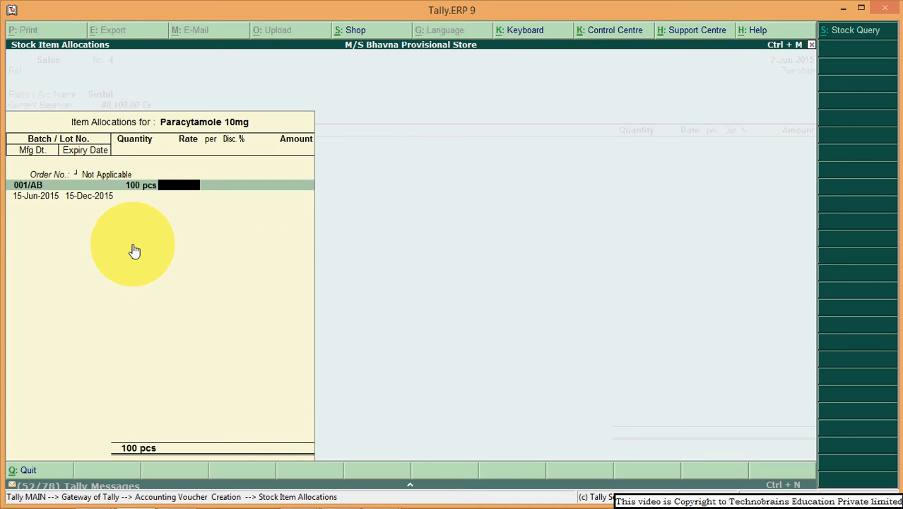
type("150")
key("Return")
key("Return")
key("Return")
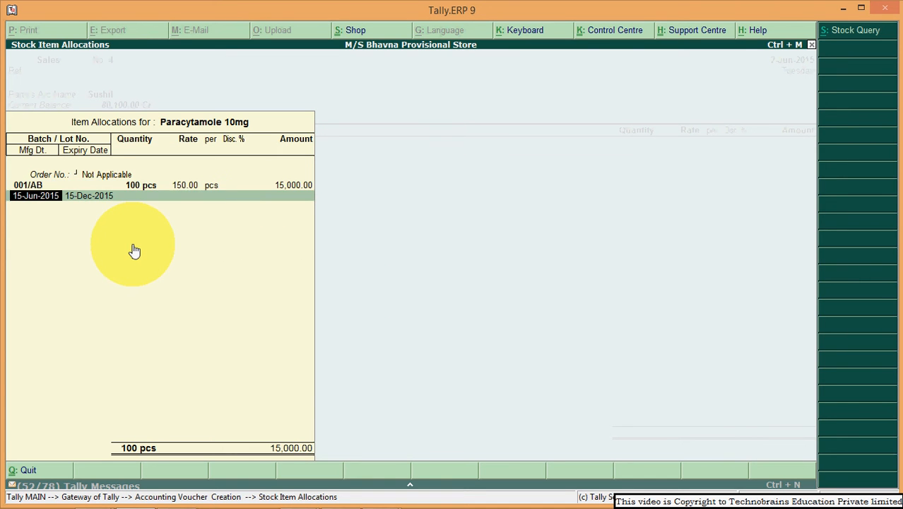
Set batch 001/AB's expiry date to 1-Jan-2016 and end the item allocation list.
key("Return")
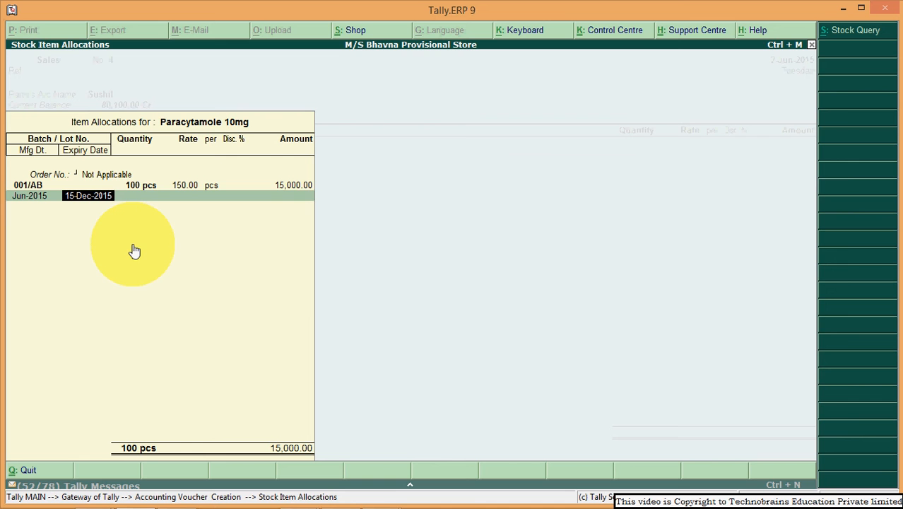
type("1-1-16")
key("Return")
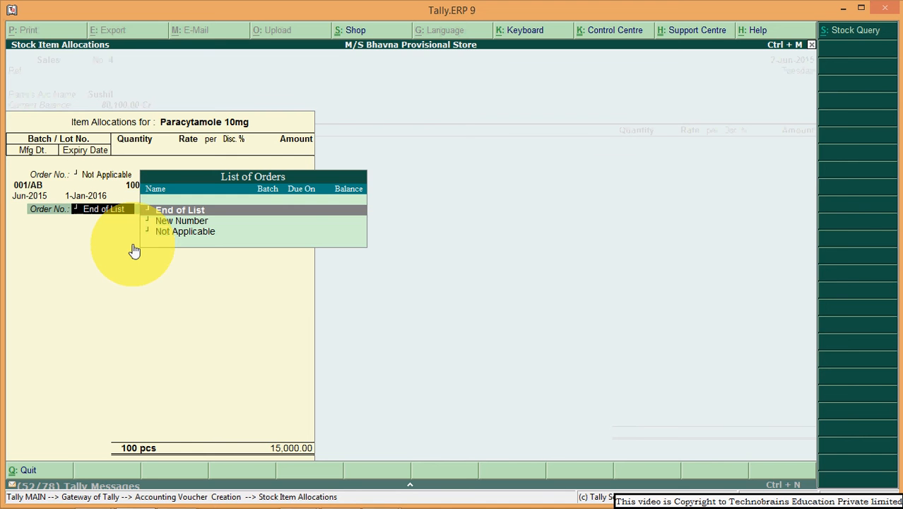
key("Return")
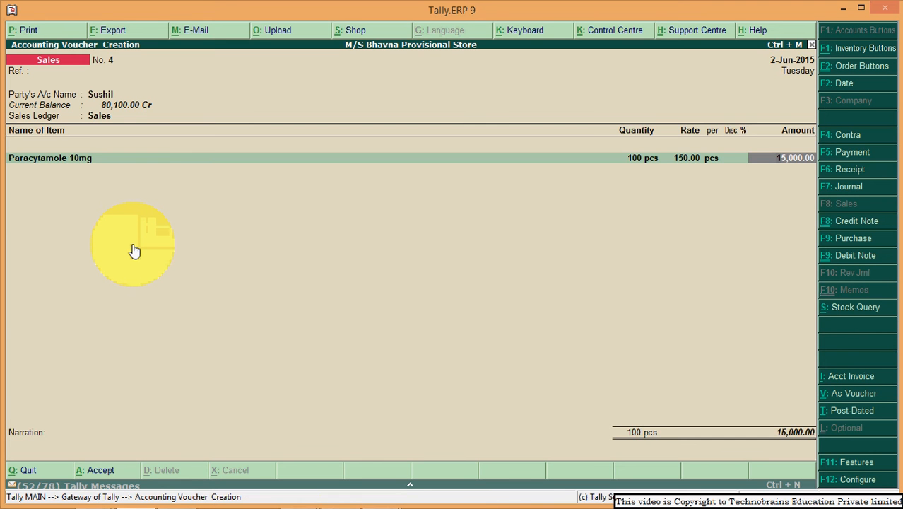
Reopen the Paracytamole 10mg item allocations and keep the batch 001/AB entries to reach the next order line.
key("BackSpace")
key("Return")
key("Return")
key("Return")
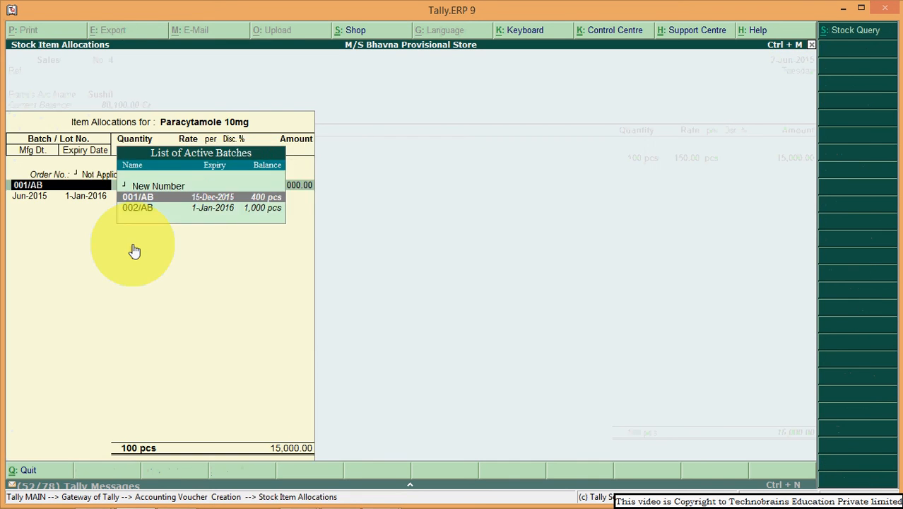
key("Return")
key("Return")
key("Return")
key("Return")
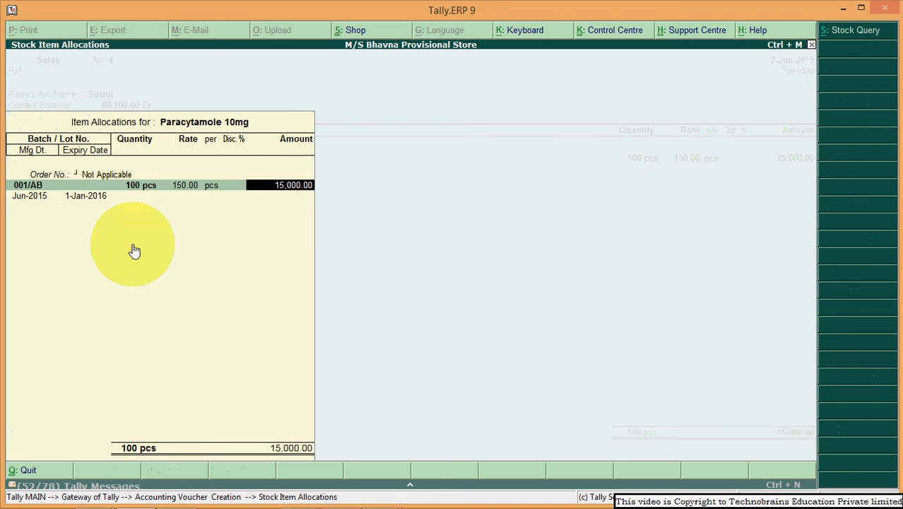
key("Return")
key("Return")
key("Return")
Add a second allocation line with its order number as Not Applicable and batch 002/AB.
key("Down")
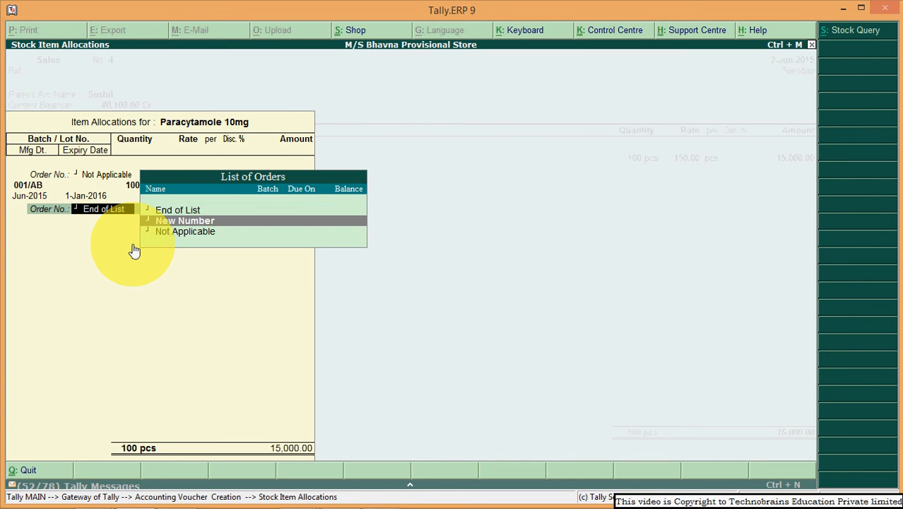
key("Return")
key("Escape")
key("Down")
key("Return")
left_click(134, 243)
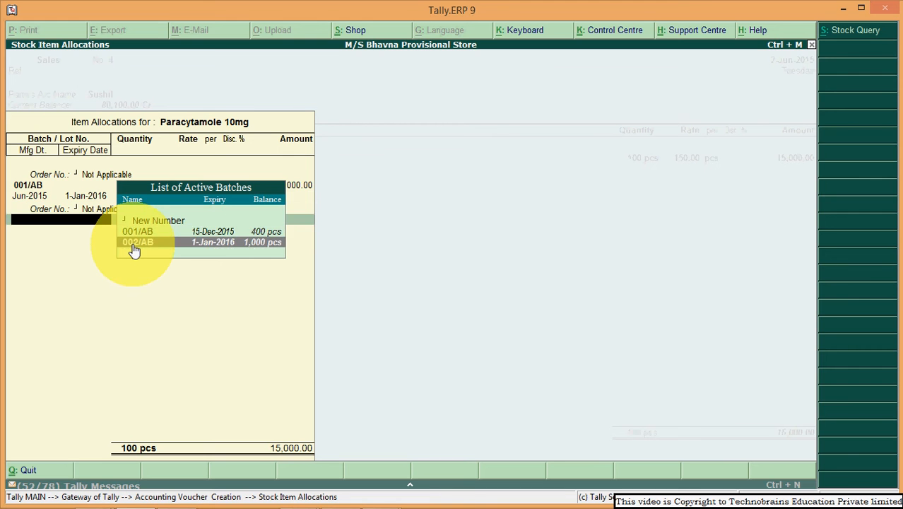
Enter a quantity of 200 pcs at a rate of 150 per piece for batch 002/AB.
type("20")
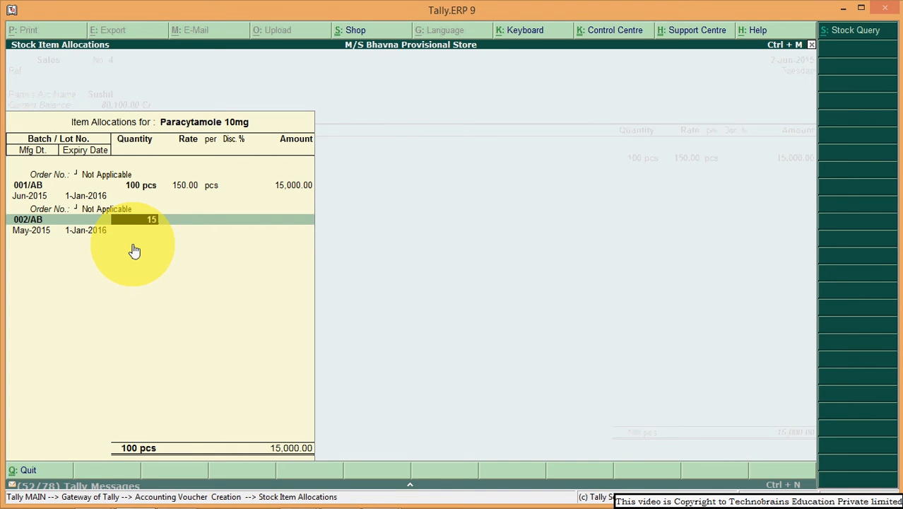
type("0")
key("Return")
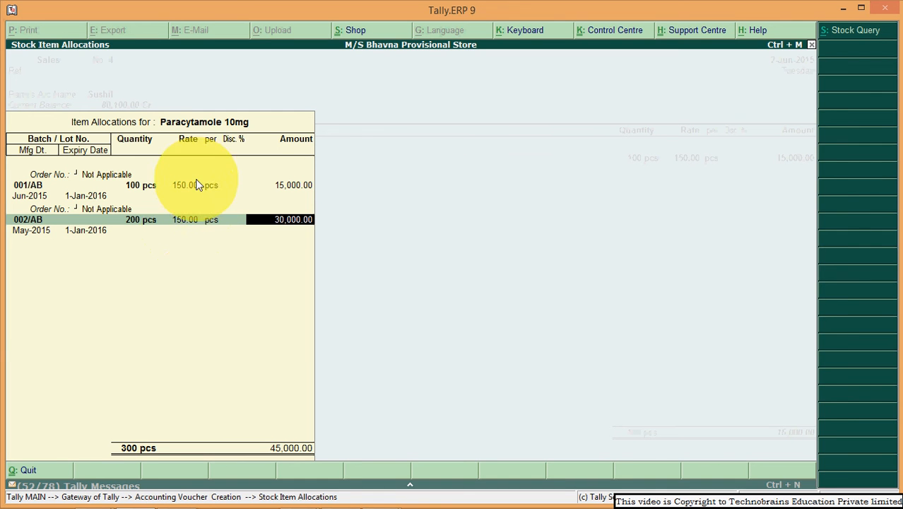
key("shift+Tab")
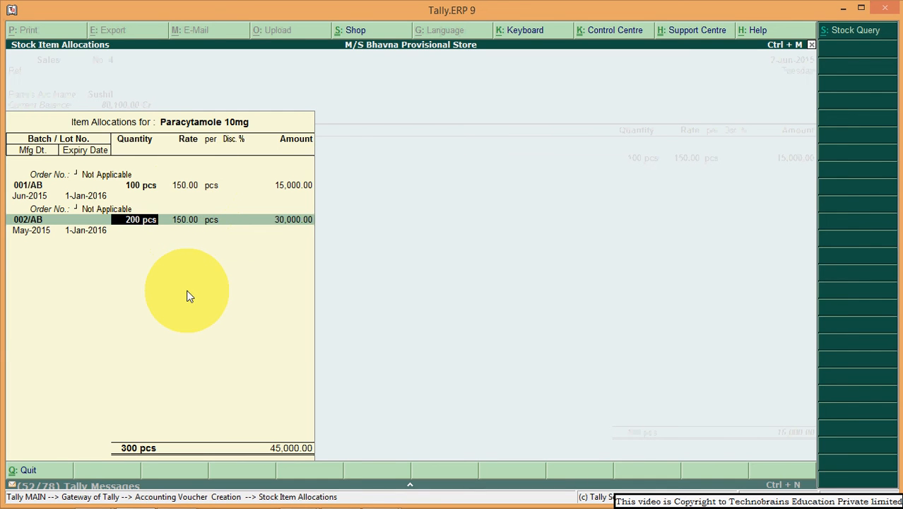
key("shift+Tab")
key("Tab")
key("Tab")
key("shift+Tab")
key("Tab")
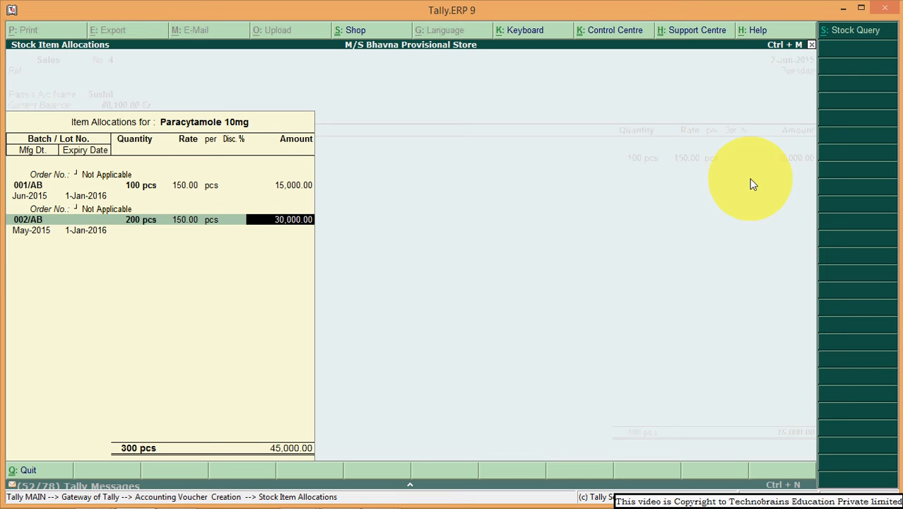
Finish the item allocations with batch 002/AB's dates as they are and save the sales voucher.
key("Return")
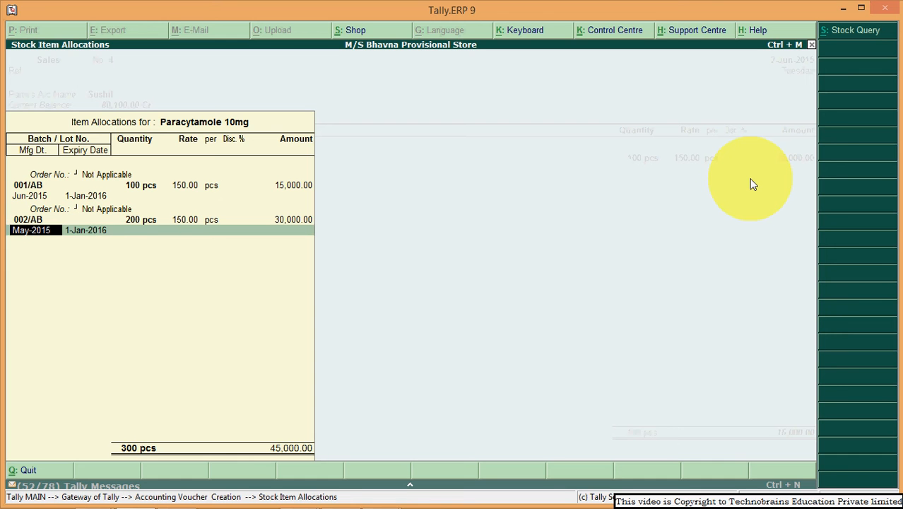
key("Return")
key("Return")
key("Return")
key("Return")
key("Return")
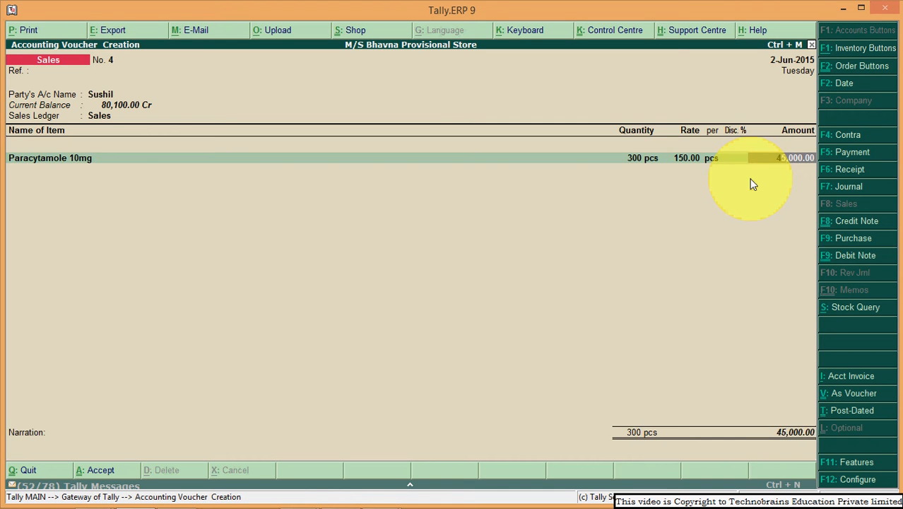
key("Return")
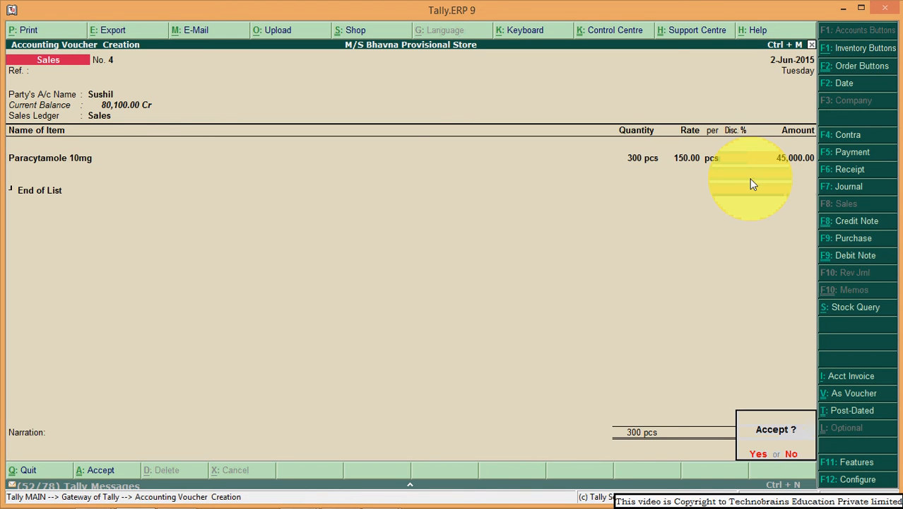
key("Return")
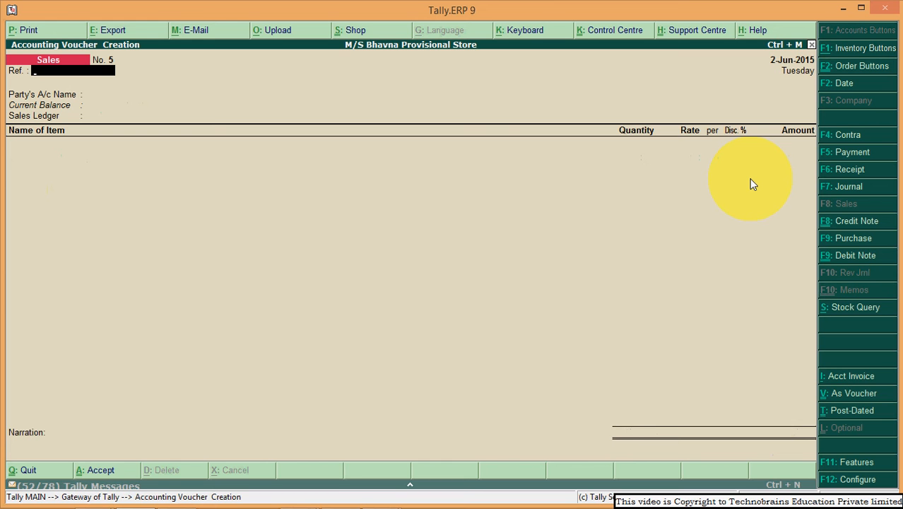
Set the new sales voucher's date to 1-Jan-2016.
key("F2")
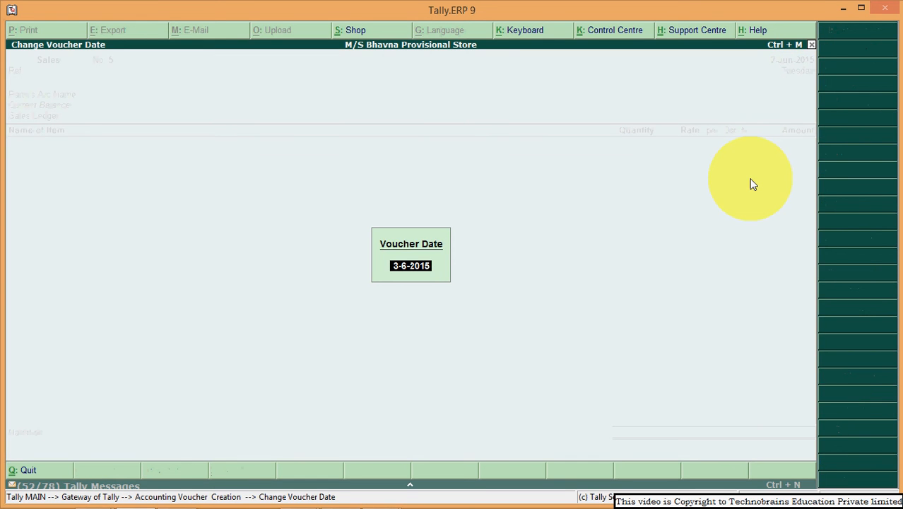
type("1.1")
key("Return")
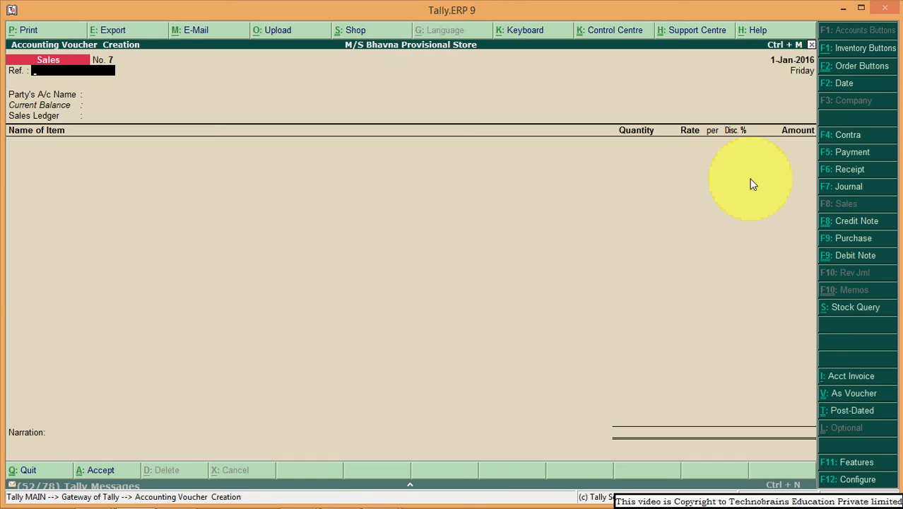
Leave the reference blank and choose the second-to-last customer in the ledger list as the party account.
key("Return")
key("Down")
key("Down")
key("Down")
key("Down")
key("Down")
key("Down")
key("Down")
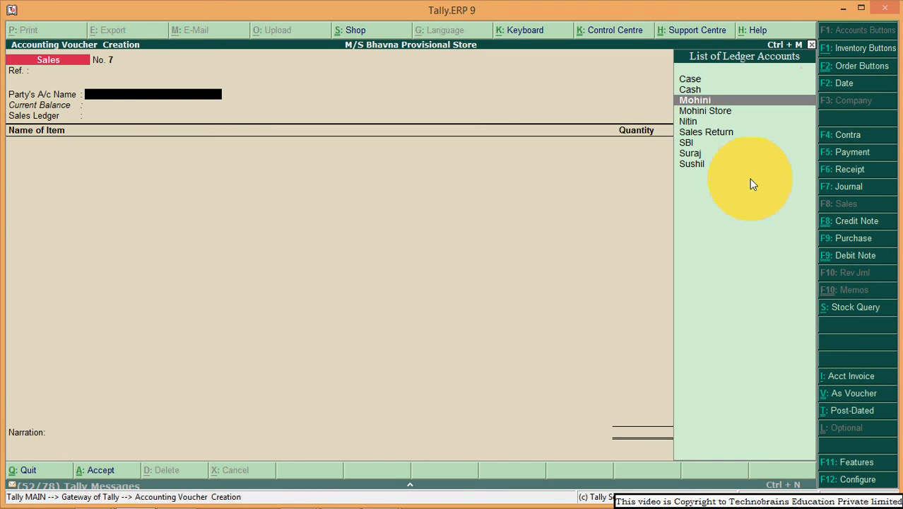
key("Return")
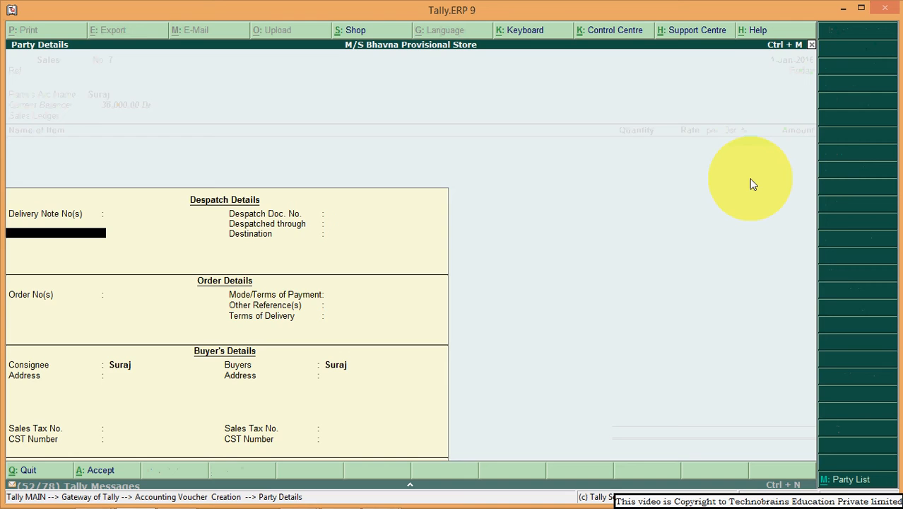
Accept the party details unchanged, choose the Sales ledger and add Paracytamole 10mg as the first item.
key("ctrl+a")
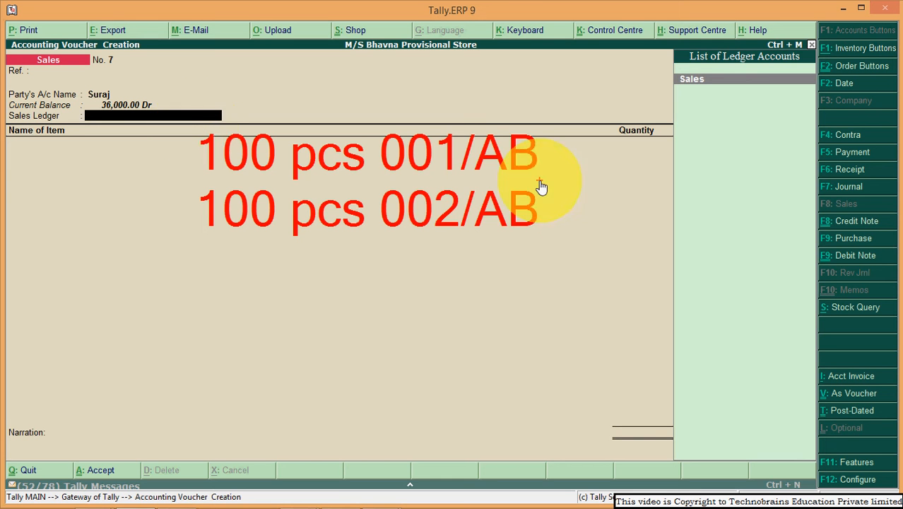
key("Return")
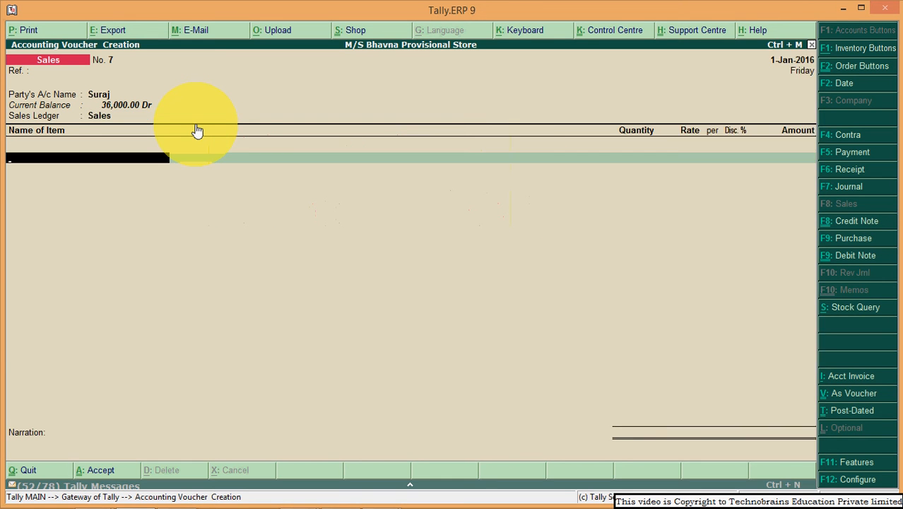
key("Down")
key("Return")
key("Return")
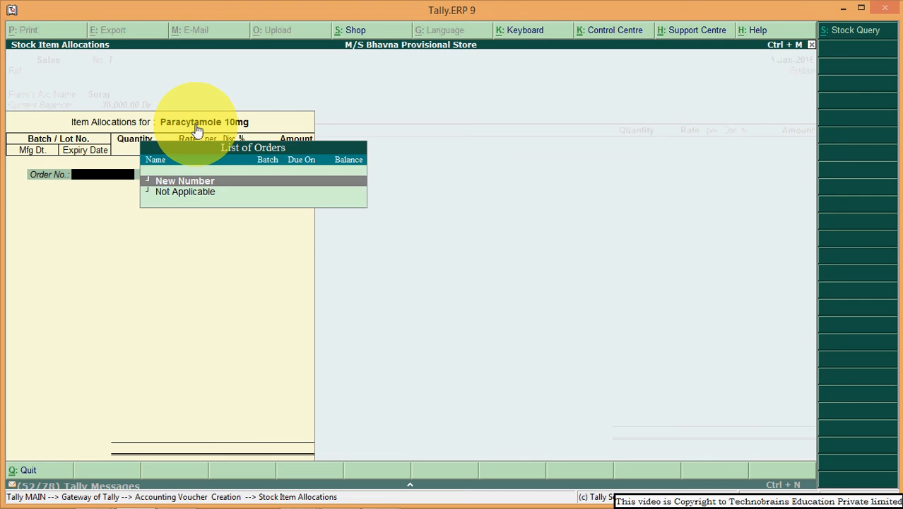
Set the item's order number to Not Applicable and allocate it from batch 001/AB.
key("Down")
key("Return")
key("Down")
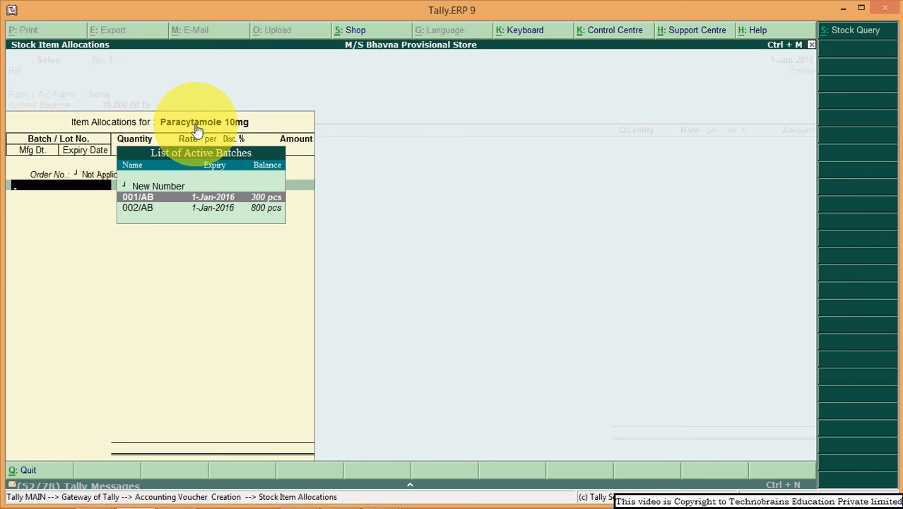
key("Return")
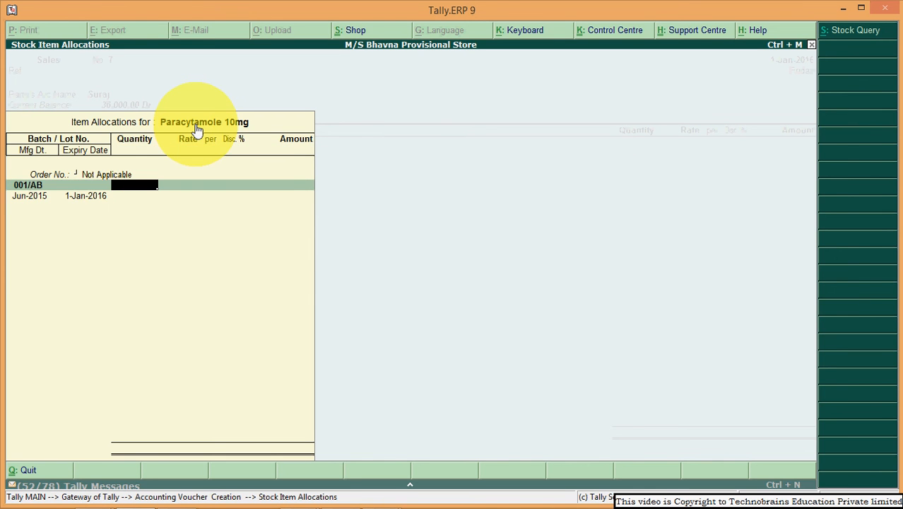
Enter a quantity of 100 pcs for batch 001/AB, keeping its 150.00 rate and dates, and finish the item line.
type("100")
key("Return")
key("Return")
key("Return")
key("Return")
key("Return")
key("Return")
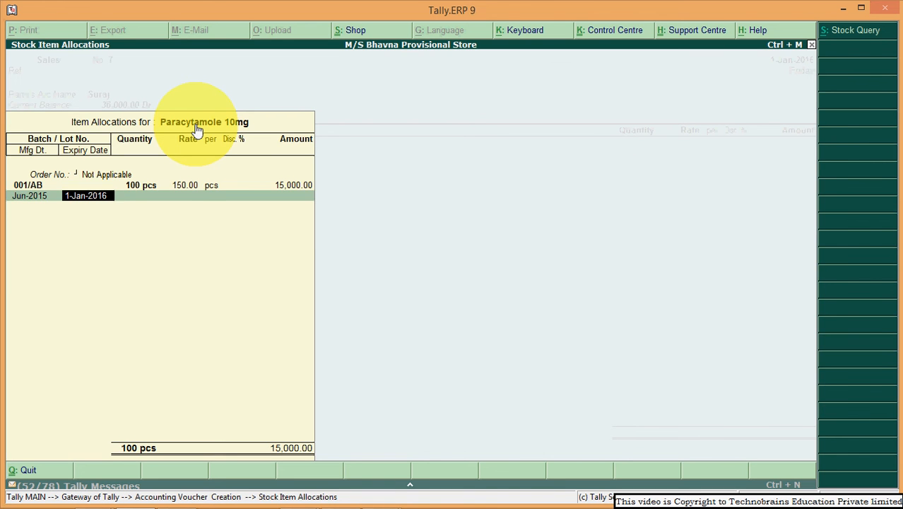
key("Return")
key("Return")
key("Return")
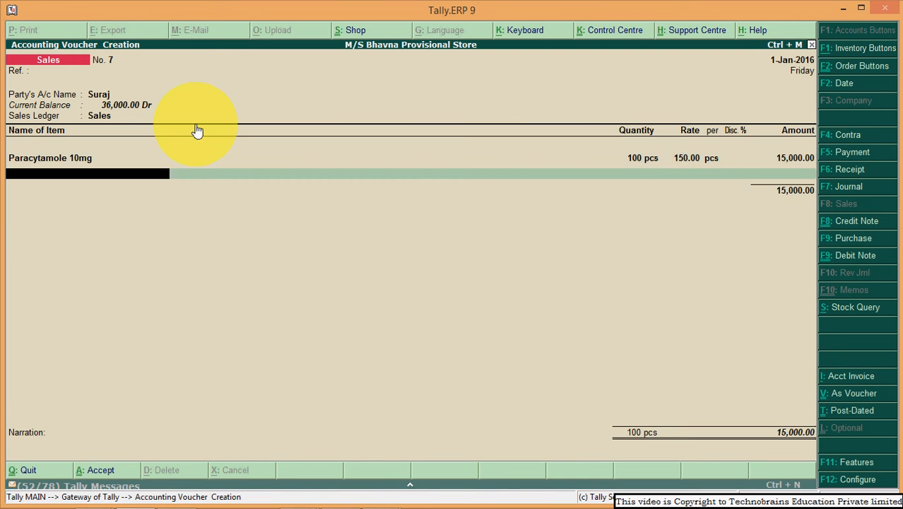
Add Paracytamole 10mg as the second item line of the sales voucher.
type("F")
key("BackSpace")
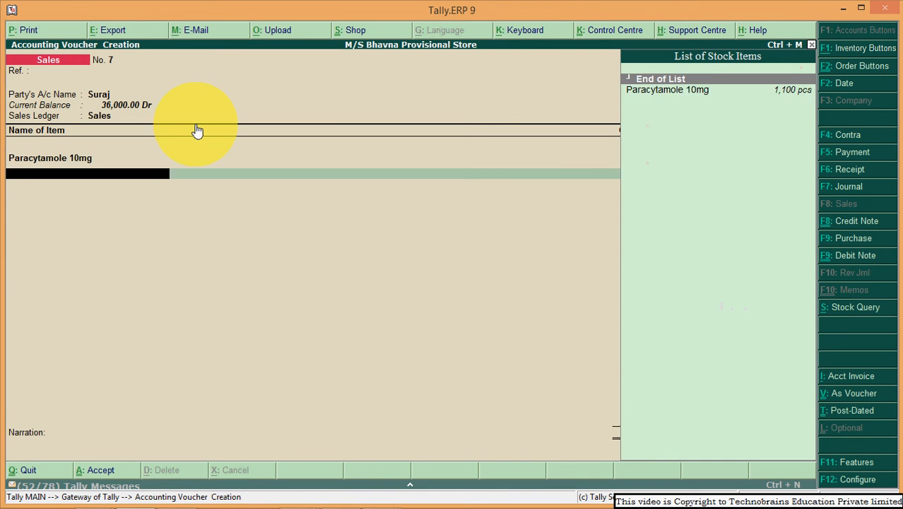
type("Par")
key("Return")
key("Return")
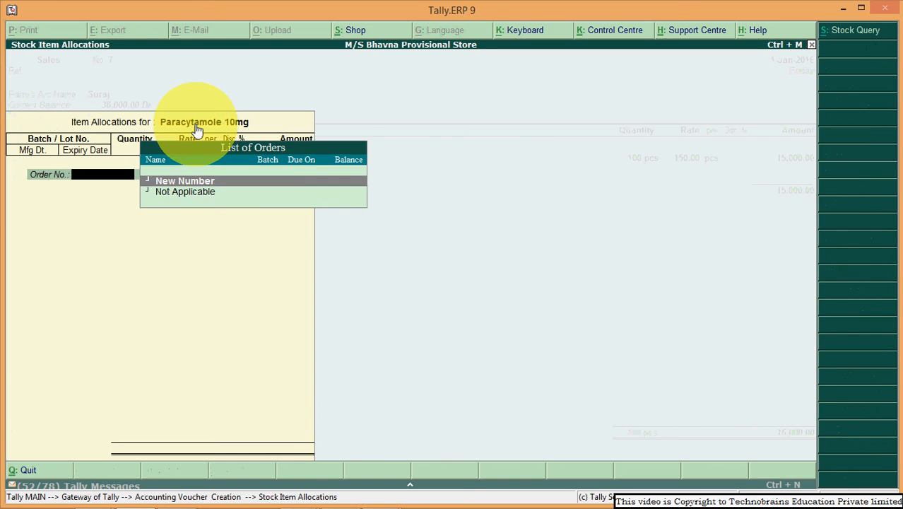
Set the second line's order number to Not Applicable and allocate it from batch 002/AB.
key("Down")
key("Return")
key("Down")
key("Down")
key("Return")
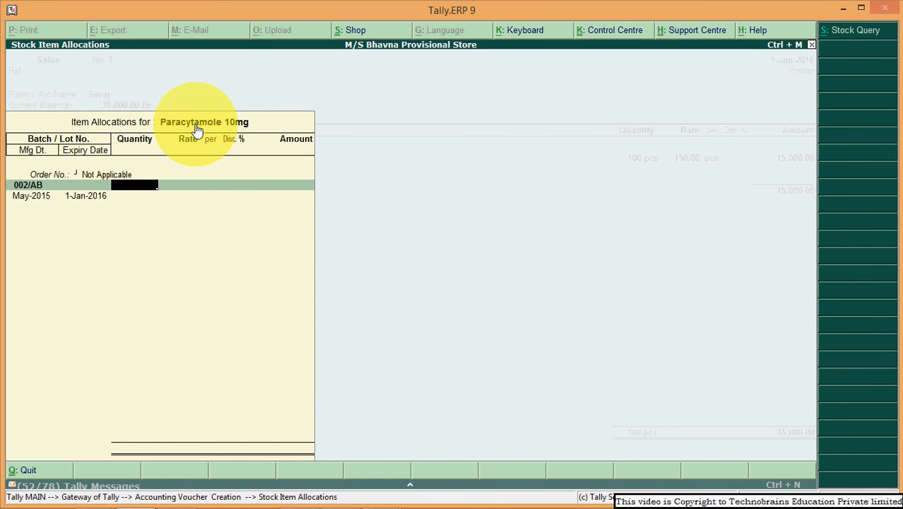
Enter a quantity of 100 pcs at a rate of 160 per piece for batch 002/AB.
type("160")
key("Return")
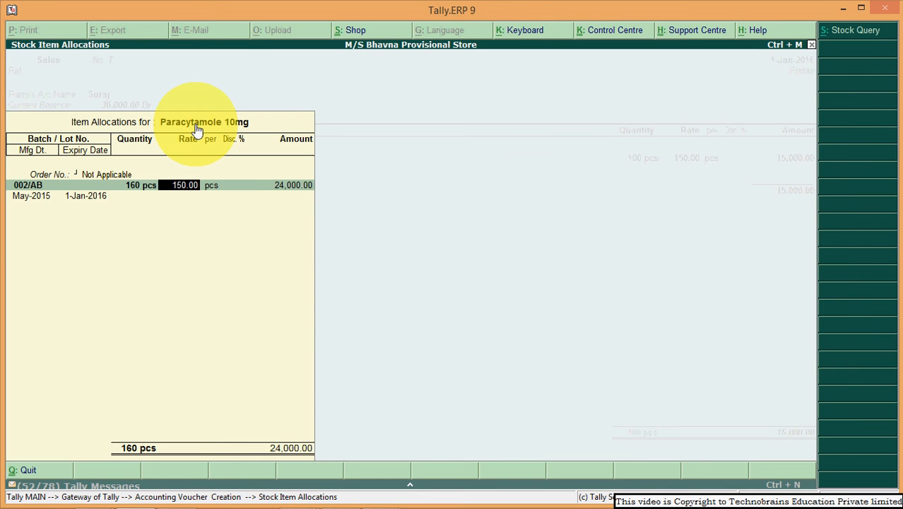
key("BackSpace")
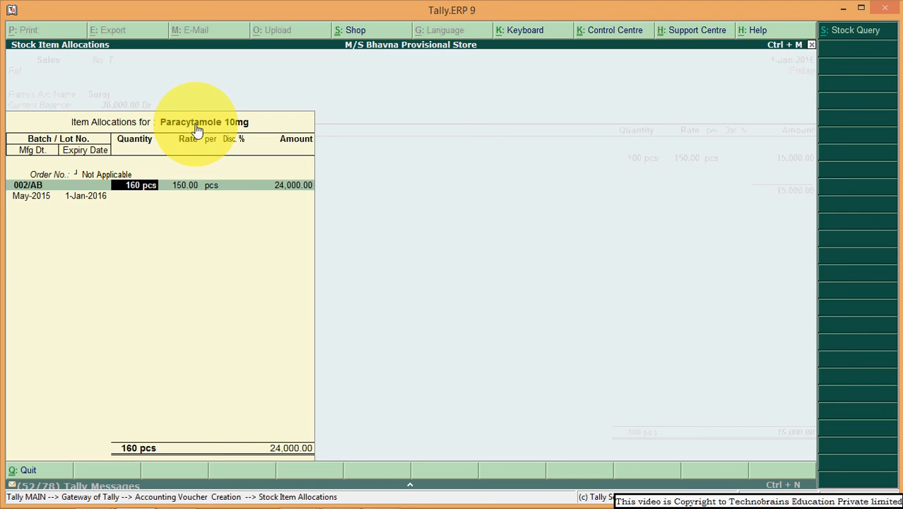
type("100")
key("Return")
type("160")
key("Return")
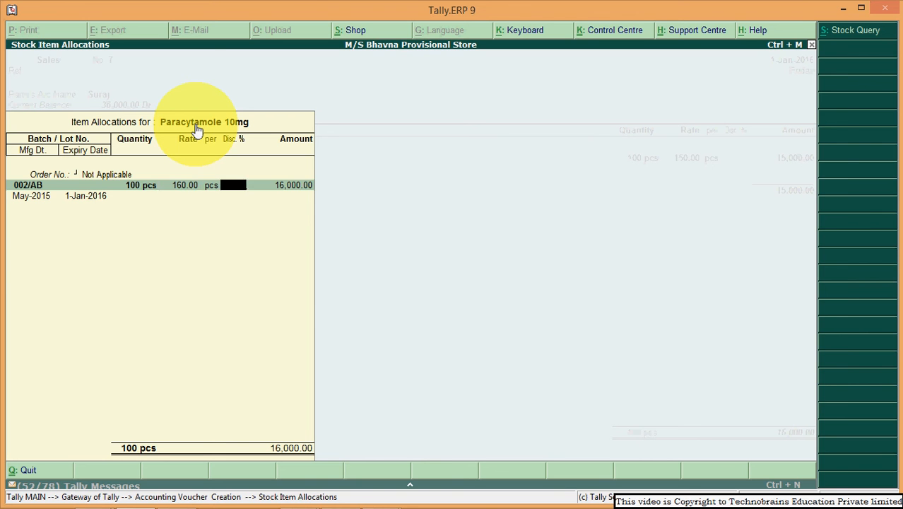
Finish batch 002/AB's allocation with its dates as they are and save the sales voucher.
key("Return")
key("Return")
key("Return")
key("Return")
key("Return")
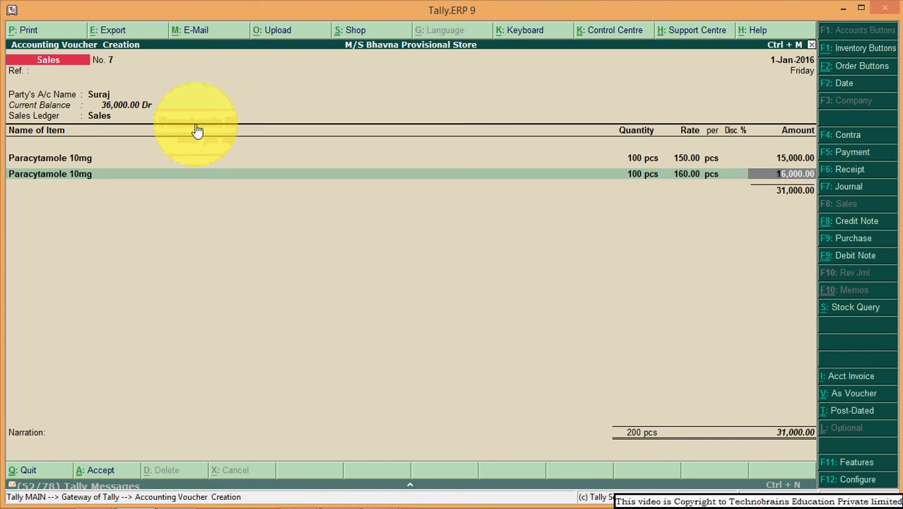
key("Return")
key("Return")
key("Return")
key("Return")
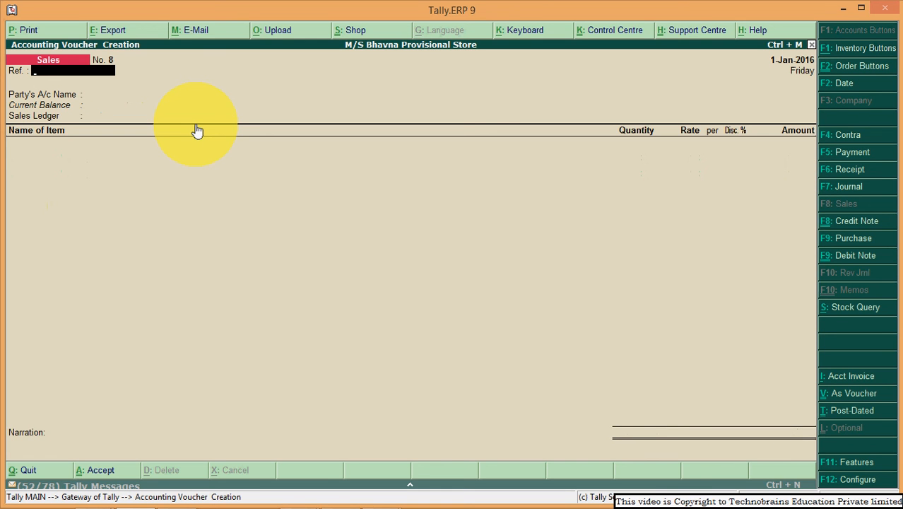
Set the new sales voucher's date to 2-Jan-2016.
key("F2")
type("2-1-2016")
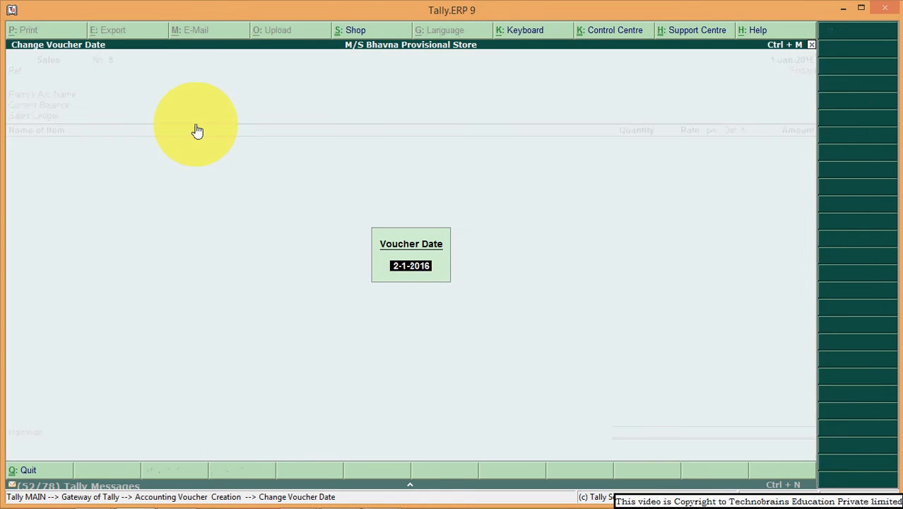
key("Return")
Leave the new voucher's reference blank and choose the second-to-last customer in the ledger list as the party account.
key("Return")
key("Down")
key("Down")
key("Down")
key("Down")
key("Down")
key("Down")
key("Down")
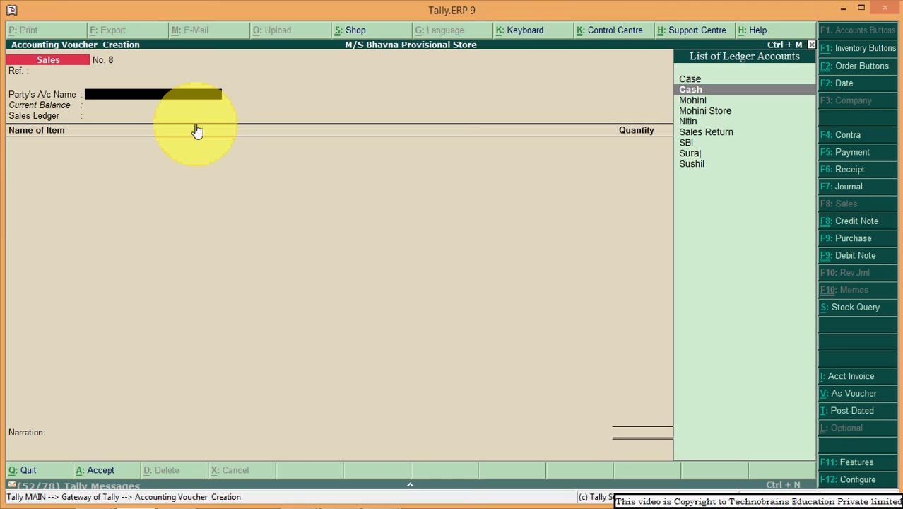
key("Return")
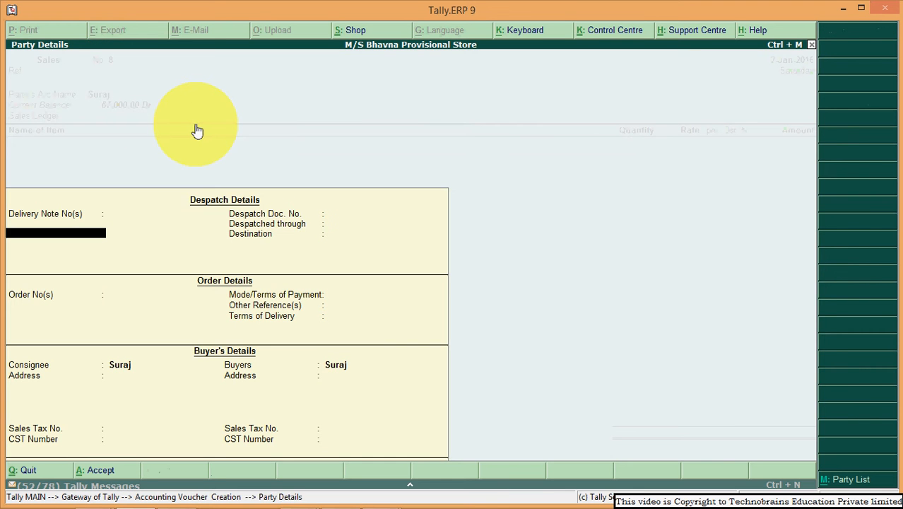
Fill in the Sales ledger and Paracytamole 10mg, check which batches are offered with no order, and back out of the allocation.
key("ctrl+a")
key("Return")
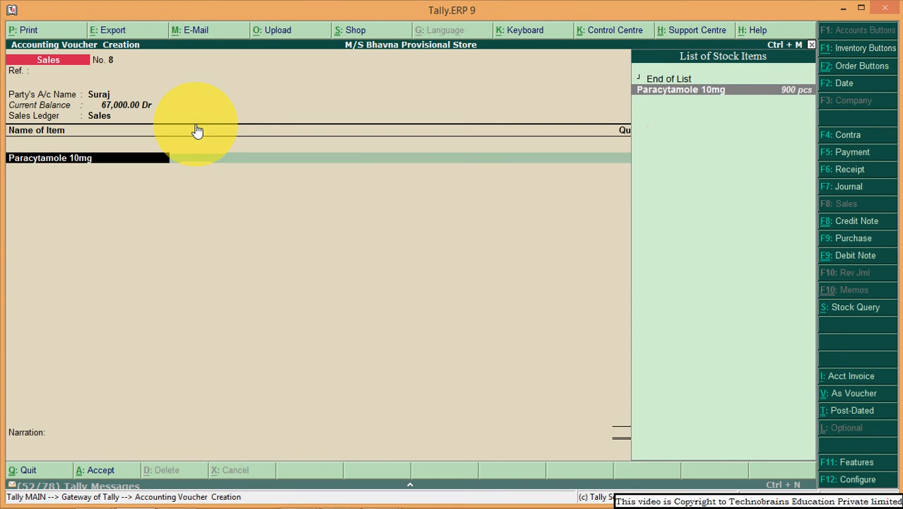
key("Return")
key("Return")
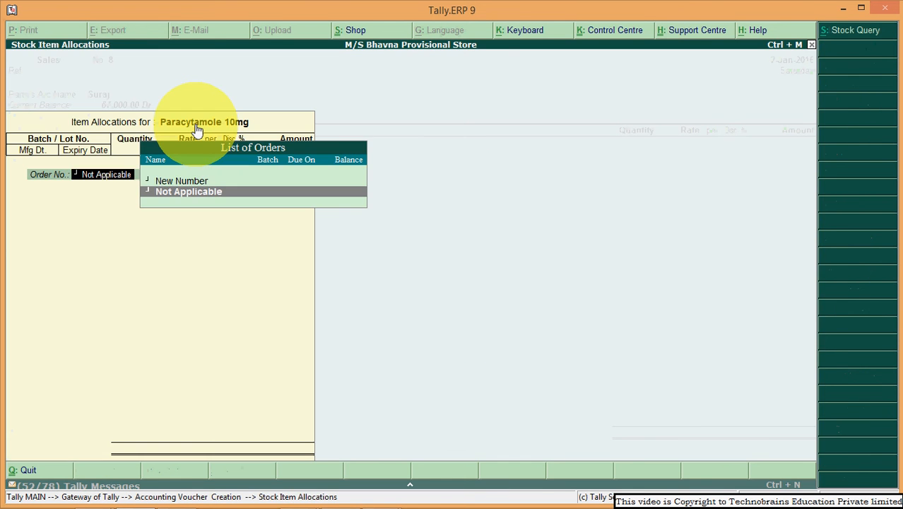
key("Return")
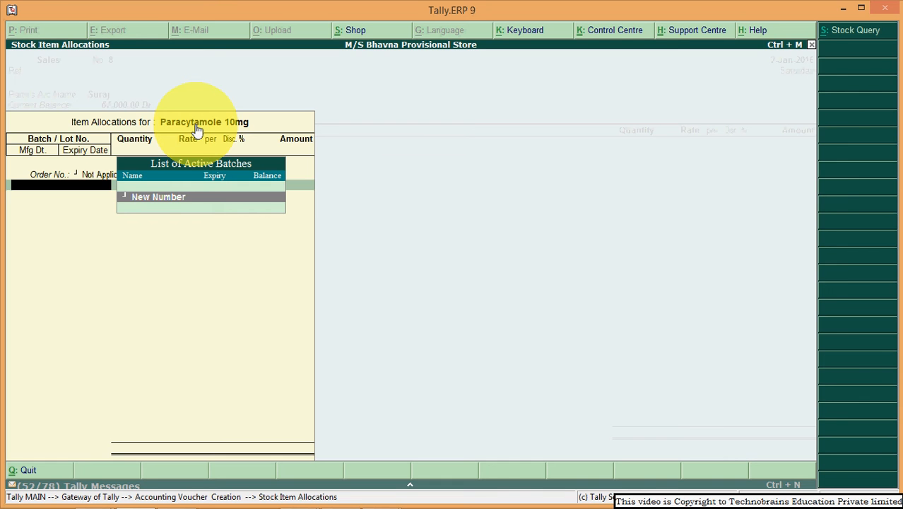
key("Escape")
key("Return")
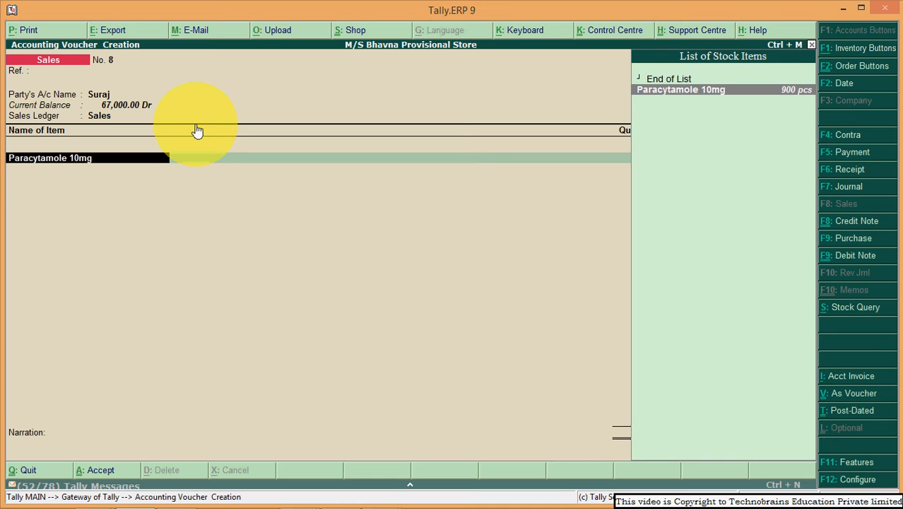
Set Honor Expiry Dates usage for Batches to No in the sales invoice configuration.
key("F12")
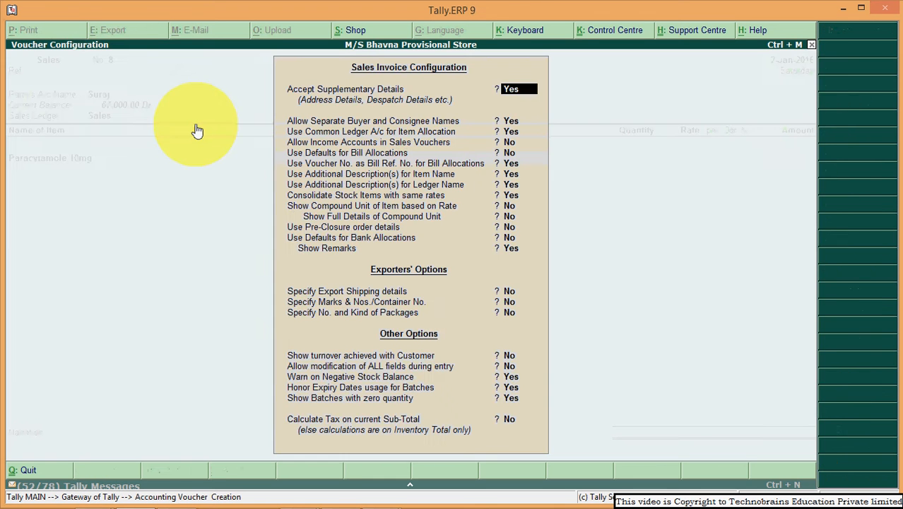
key("Down")
key("Down")
key("Down")
key("Down")
key("Down")
key("Down")
key("Down")
key("Down")
key("Down")
key("Down")
key("Down")
key("Down")
key("Down")
key("Down")
key("Down")
key("Down")
key("Down")
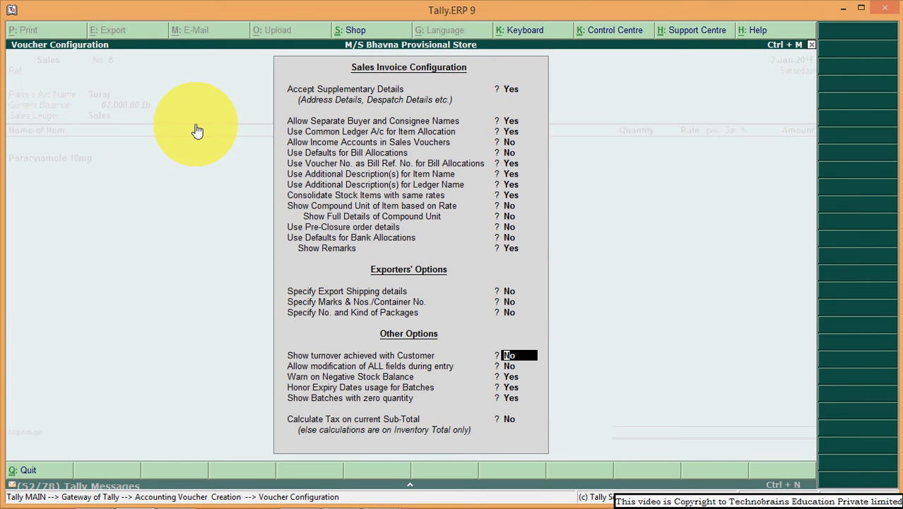
key("Down")
key("Down")
key("Down")
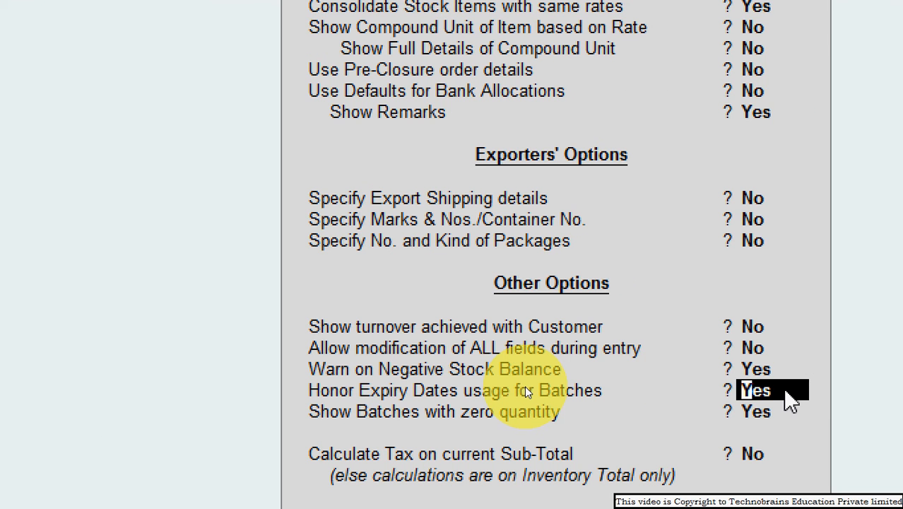
type("n")
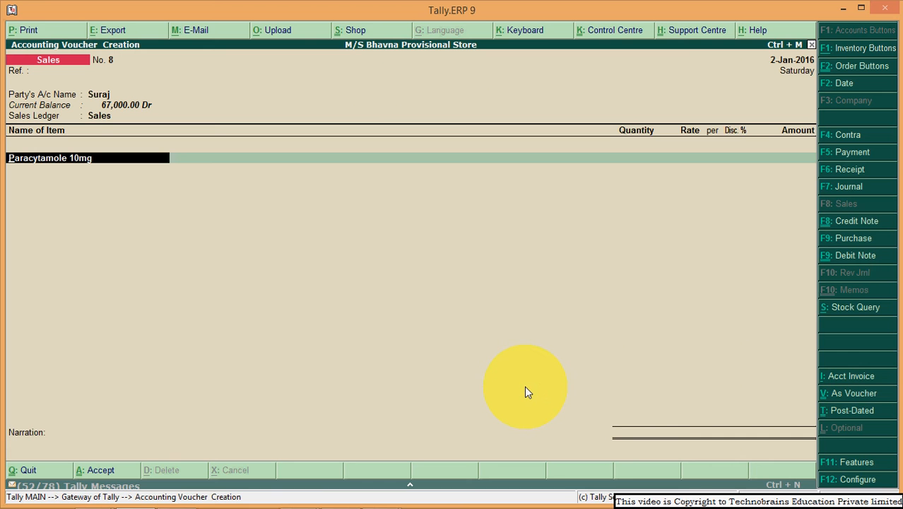
Check the active batches offered for Paracytamole 10mg again with order Not Applicable and leave the allocation without choosing one.
key("Return")
key("Return")
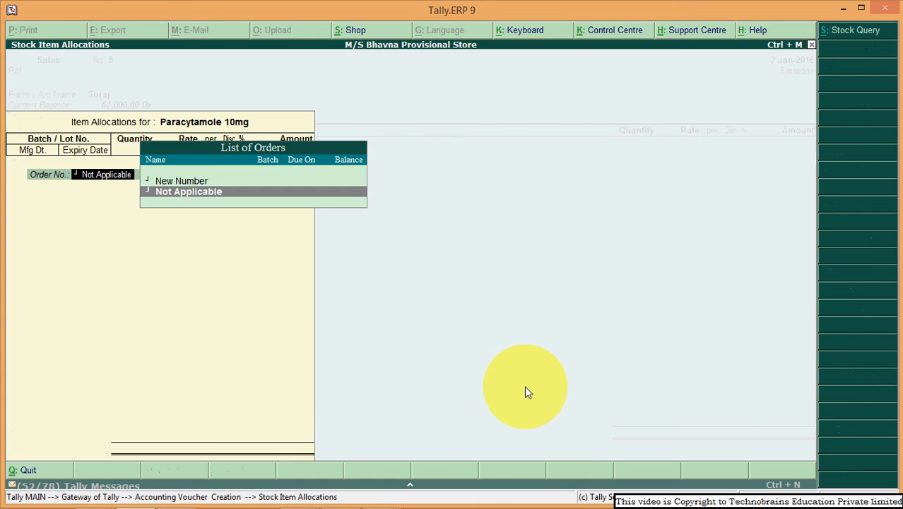
key("Return")
key("Up")
key("Up")
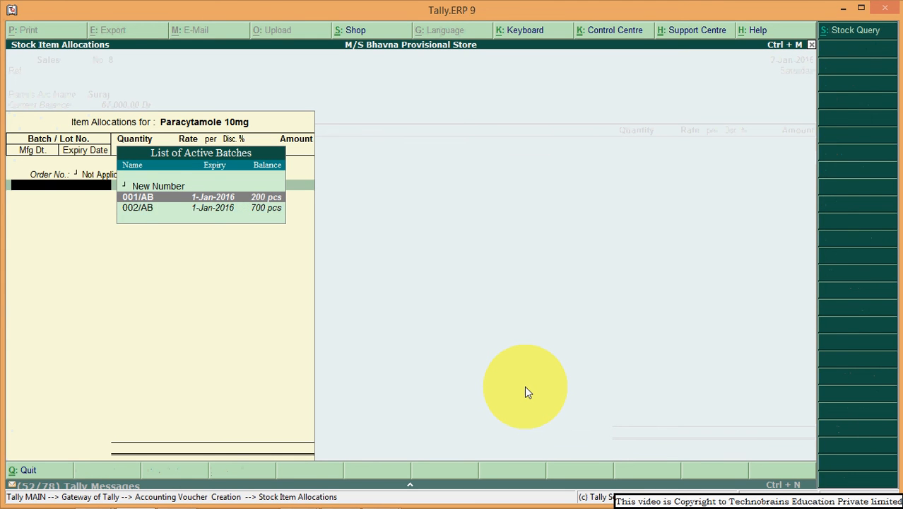
key("Down")
key("Up")
key("Escape")
key("y")
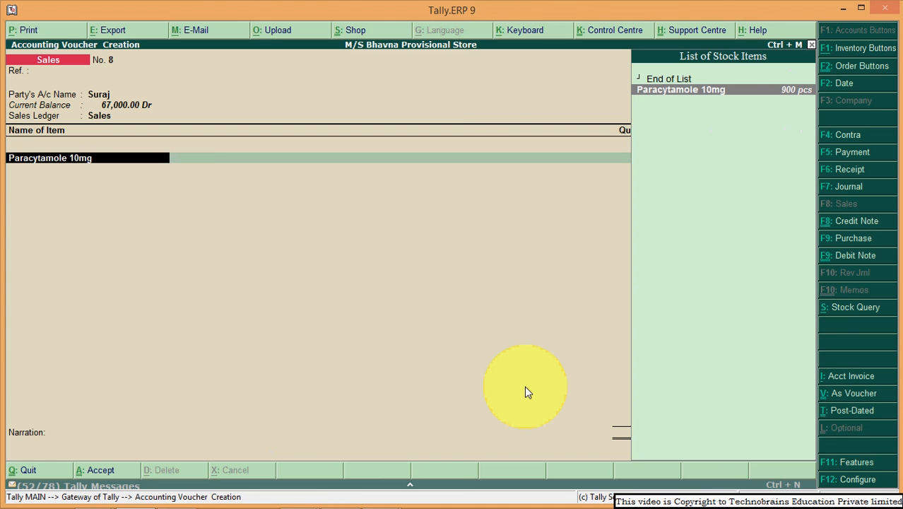
Discard the unfinished sales voucher and return to the Gateway of Tally.
key("Escape")
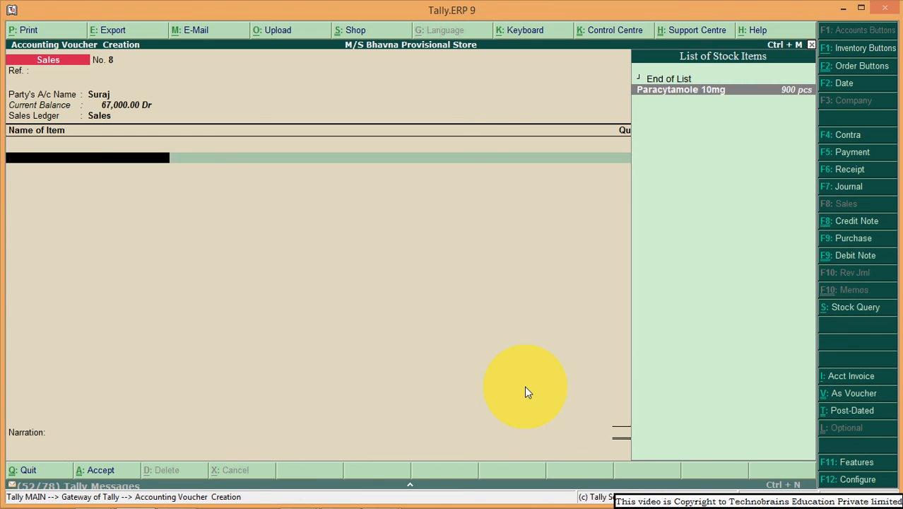
key("Escape")
key("y")
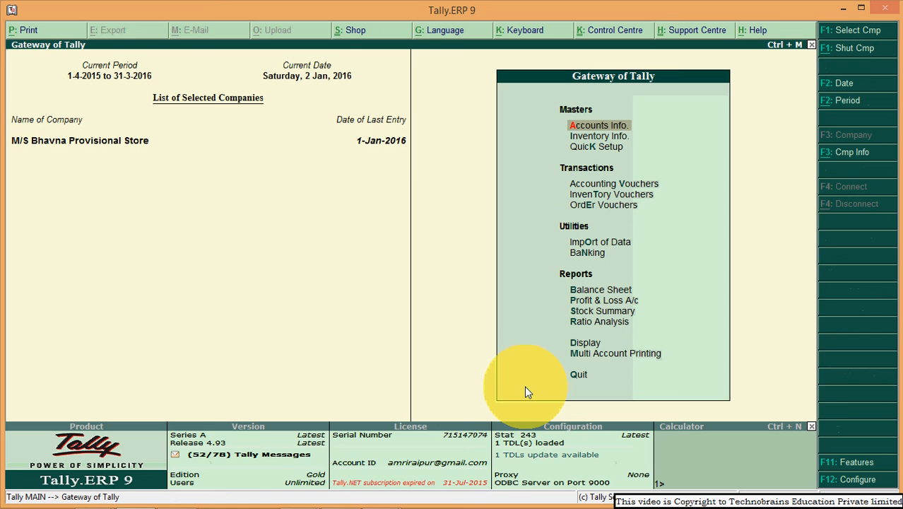
Open the Stock Summary report to examine the closing stock.
key("Up")
key("Up")
key("Up")
key("Up")
key("Up")
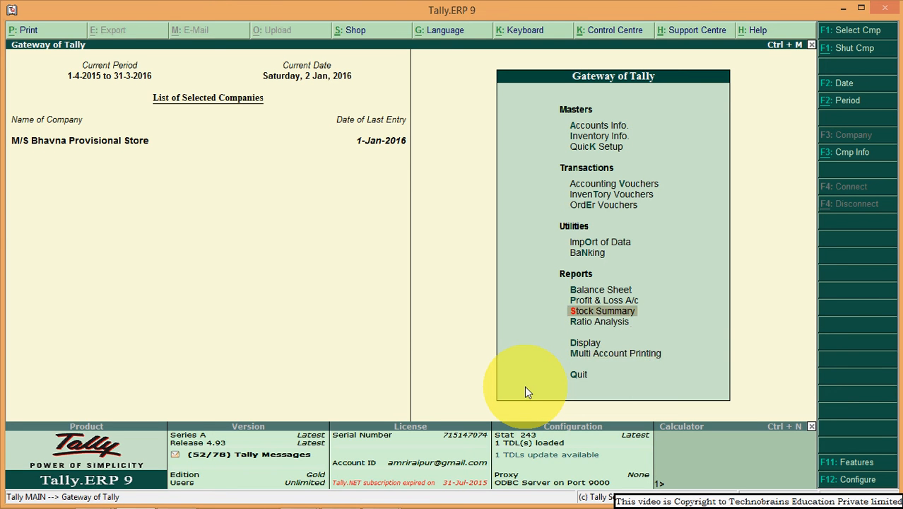
key("Return")
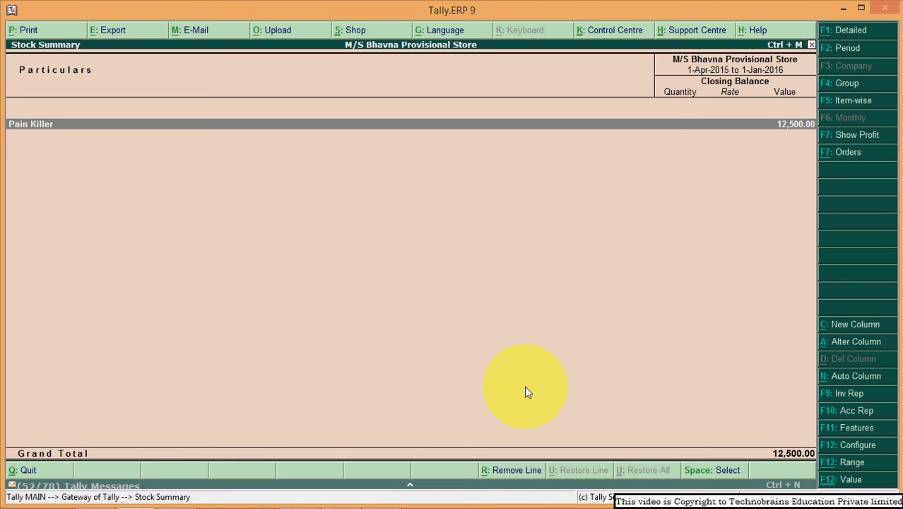
key("Escape")
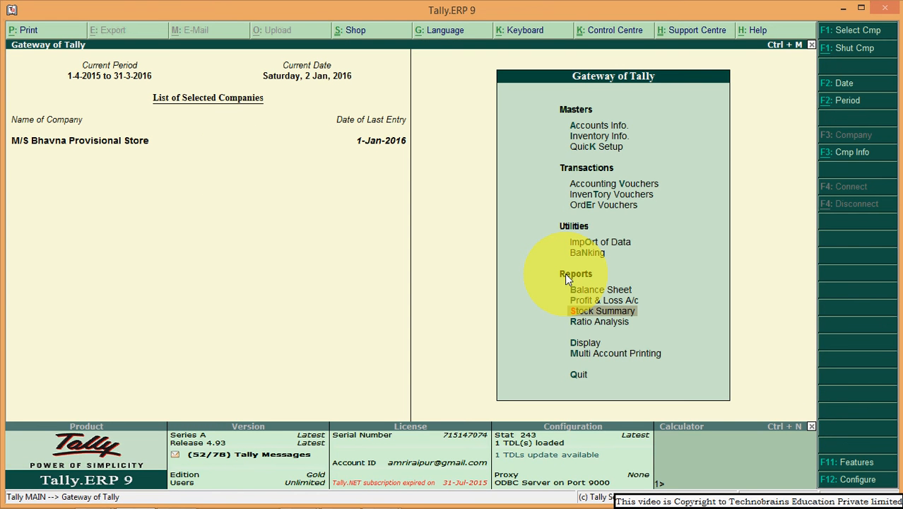
key("Return")
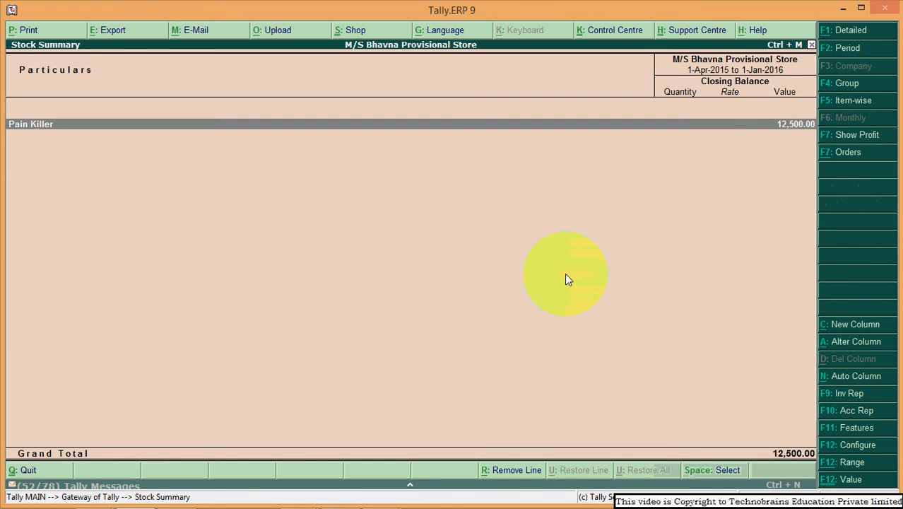
Open the Pain Killer group in the Stock Summary and expand Paracytamole 10mg to its batches.
key("Return")
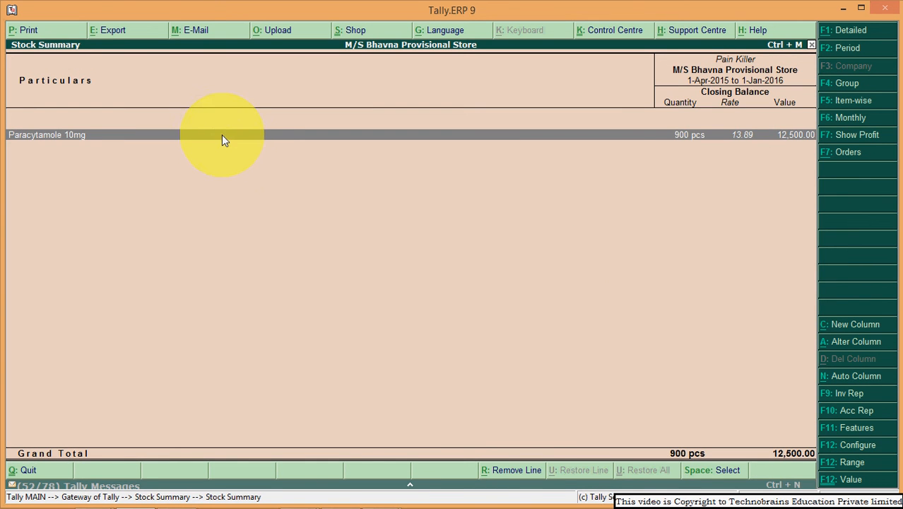
key("shift+Return")
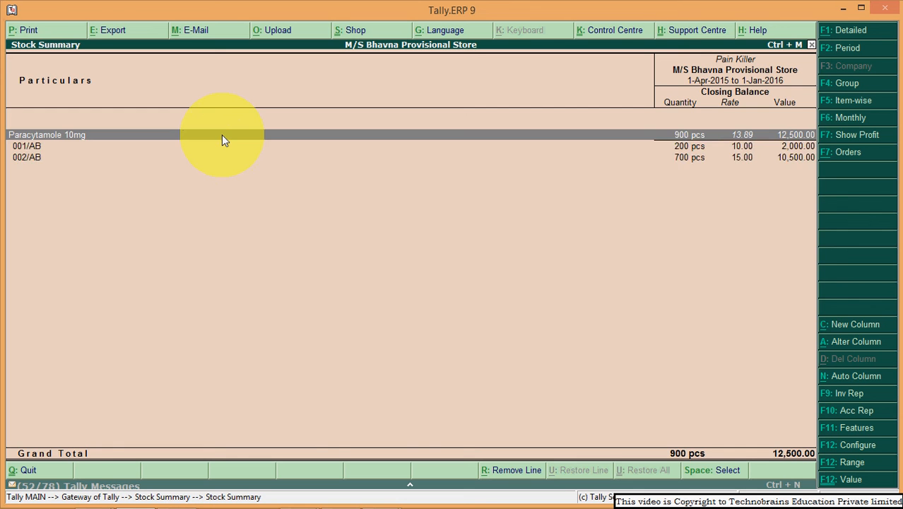
key("Down")
key("Down")
key("Up")
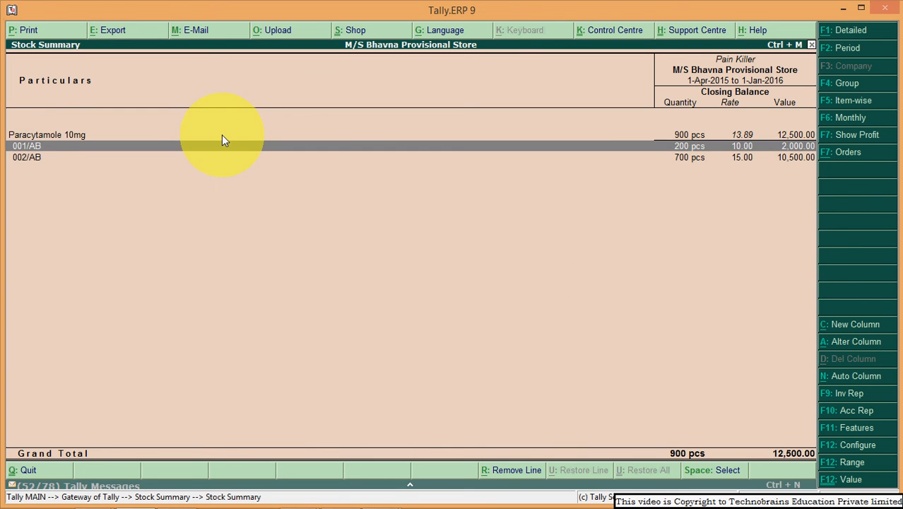
Examine the monthly summary of batch 001/AB of Paracytamole 10mg, going from January back to June.
key("Down")
key("Up")
key("Return")
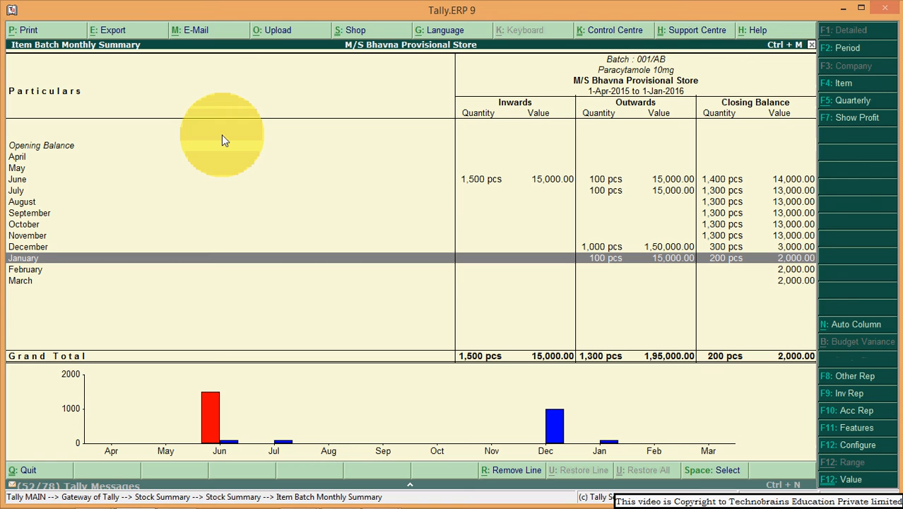
key("Up")
key("Up")
key("Up")
key("Up")
key("Up")
key("Up")
key("Up")
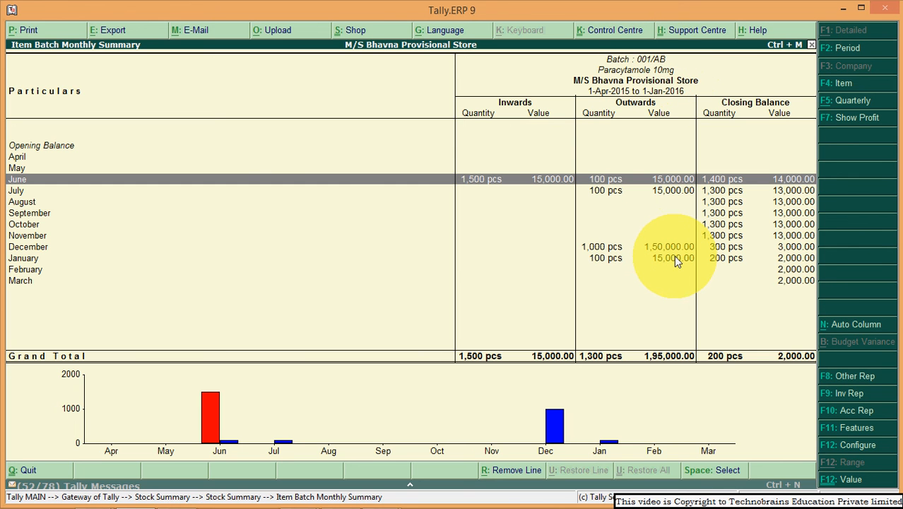
Check the monthly summary of batch 002/AB and return to the stock group list.
key("Escape")
key("Down")
key("Return")
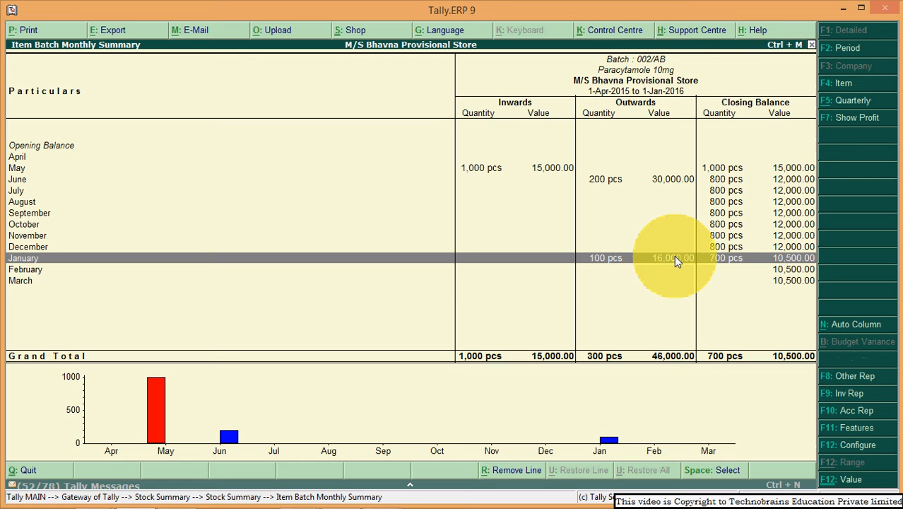
key("Escape")
key("Escape")
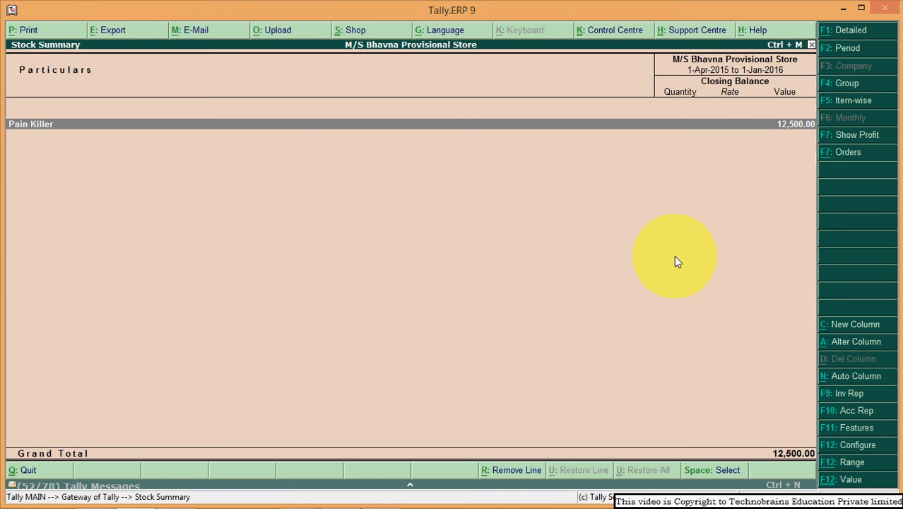
Examine the monthly summary of Paracytamole 10mg as a whole and open its January stock vouchers.
key("Return")
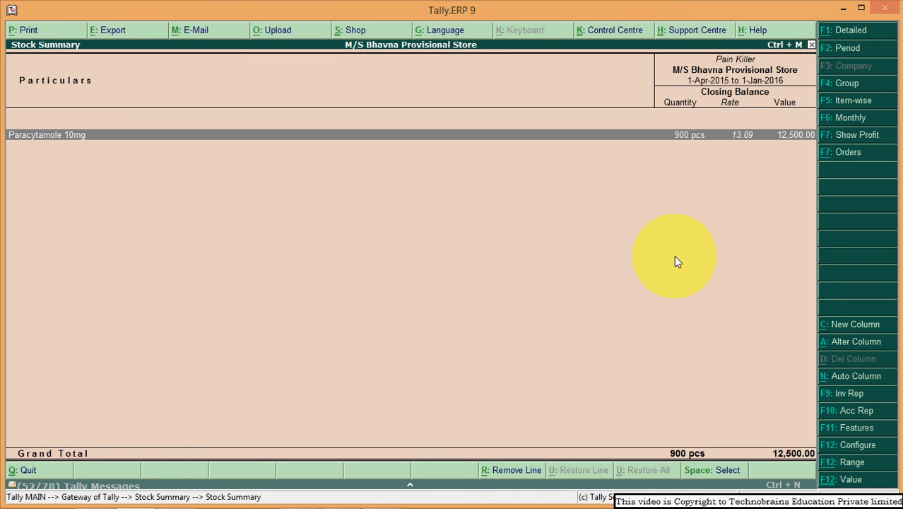
key("Return")
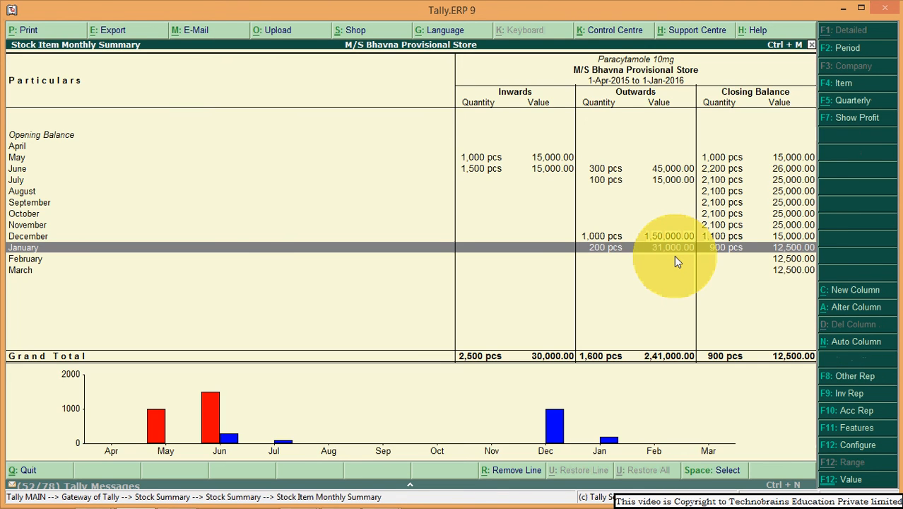
key("Return")
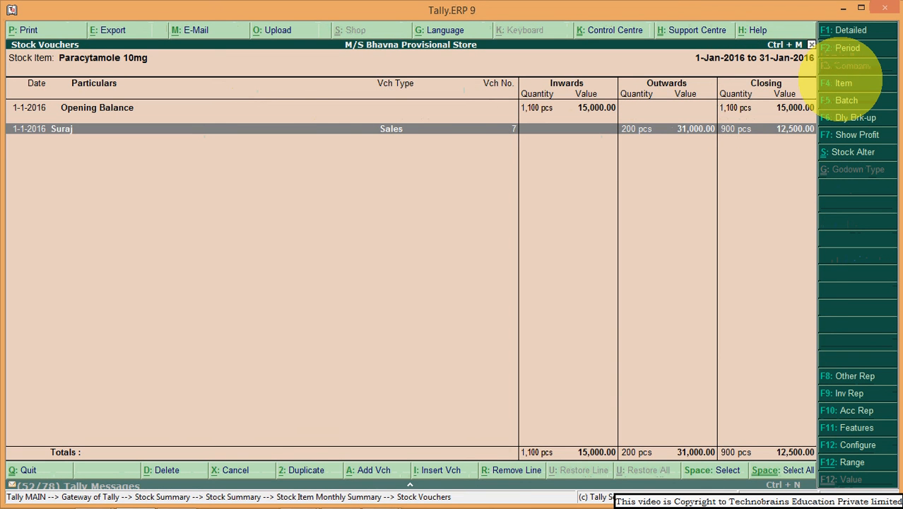
Set the stock voucher report's period to 1-Apr-2015 to 1-Jan-2016.
key("alt+F2")
key("BackSpace")
key("Return")
key("BackSpace")
key("Return")
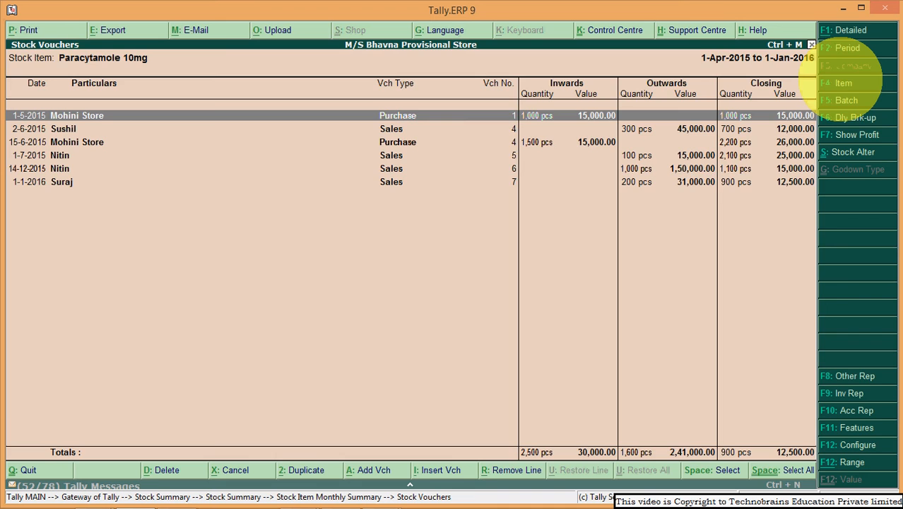
Limit the Paracytamole 10mg voucher report to batch 002/AB and examine its vouchers.
left_click(844, 101)
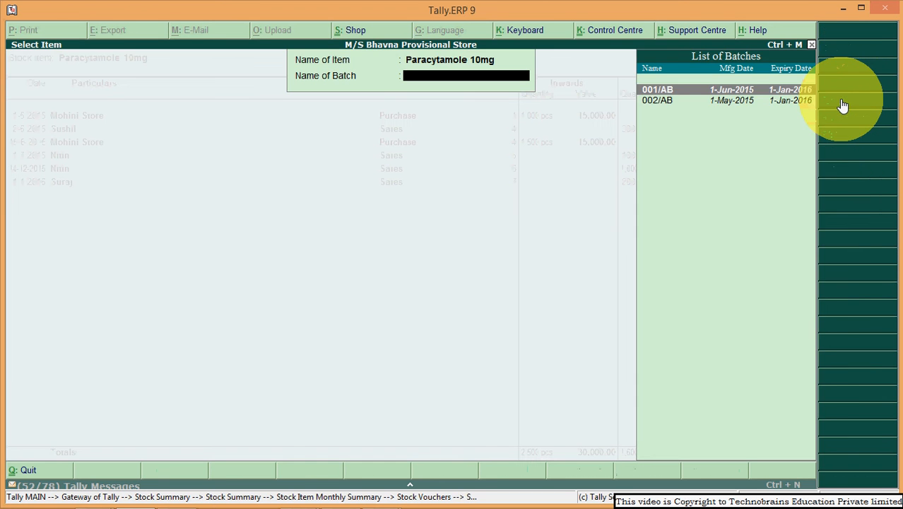
key("Down")
key("Up")
key("Down")
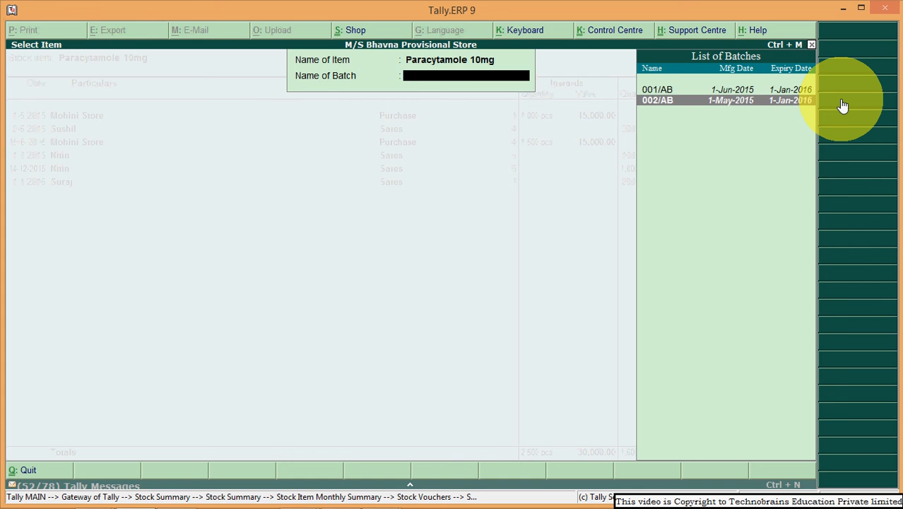
key("Return")
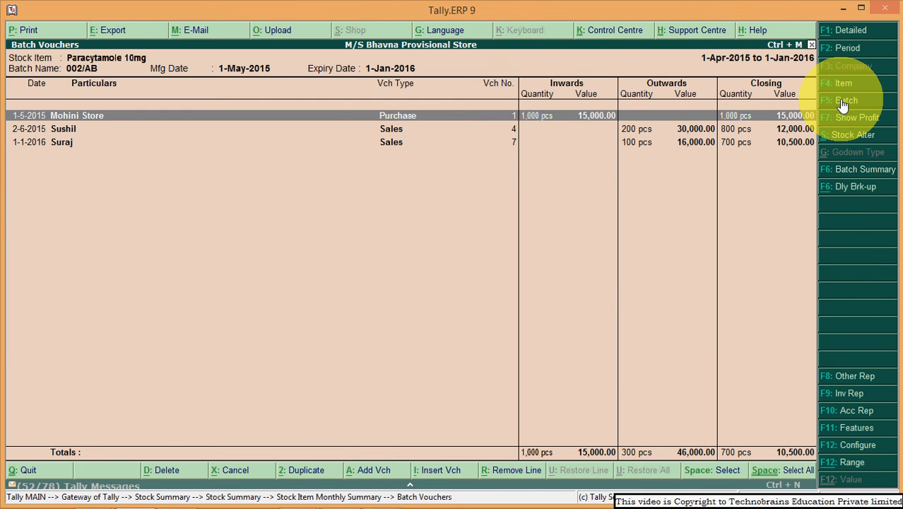
Close the batch voucher and stock summary reports and return to the Gateway of Tally.
key("Escape")
key("Escape")
key("Escape")
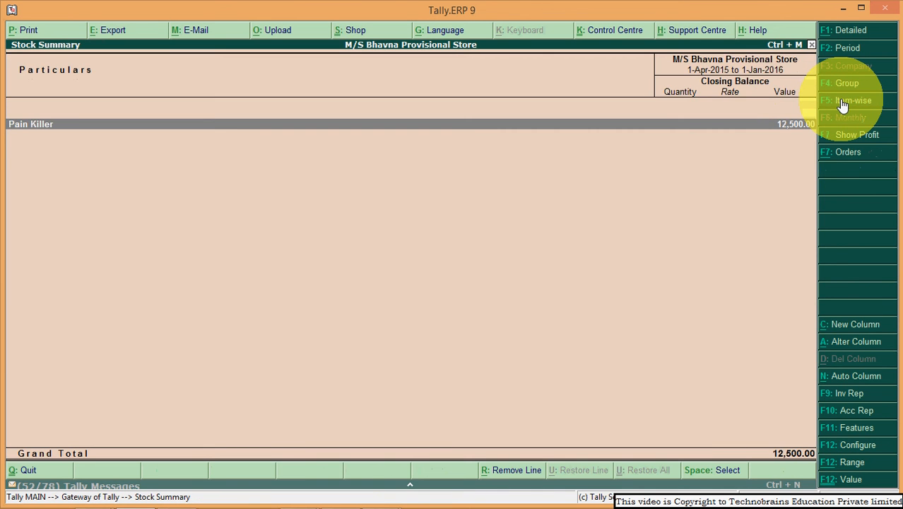
key("Escape")
key("Escape")
key("Escape")
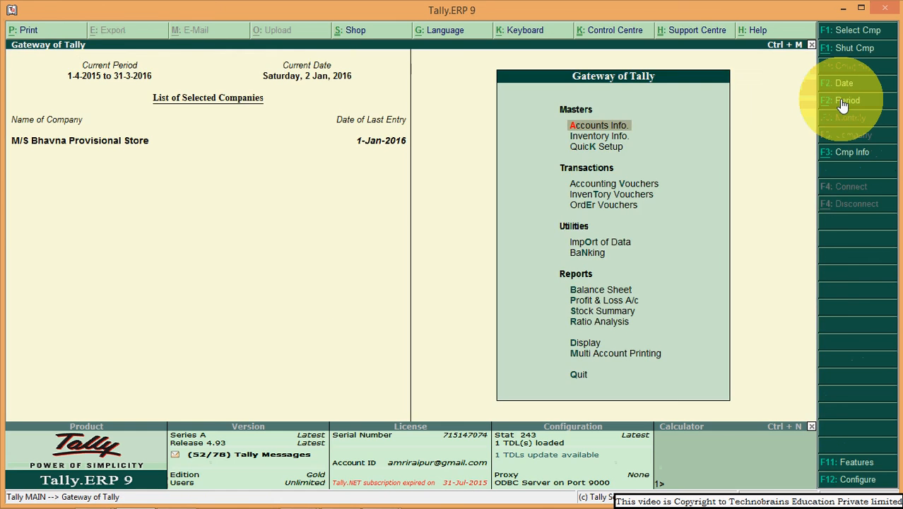